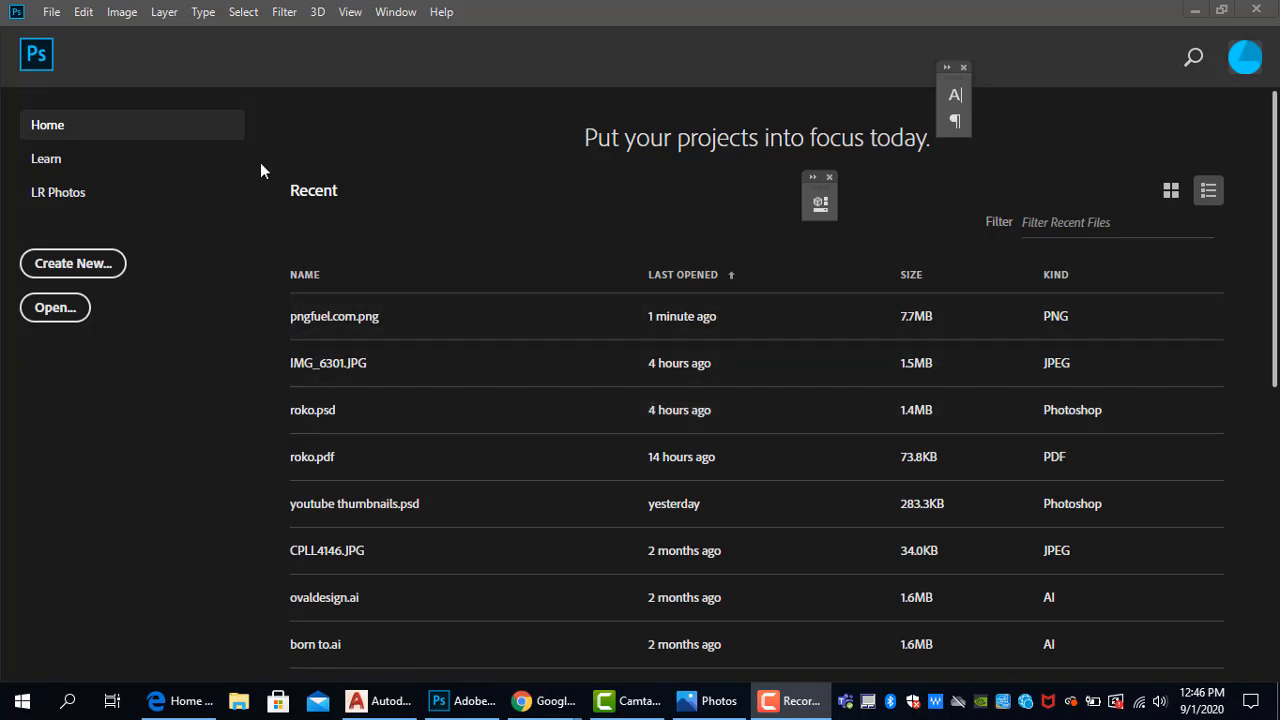
# Start a new document based on the Web Most Common blank preset.
pyautogui.click(45, 12)
pyautogui.click(65, 34)
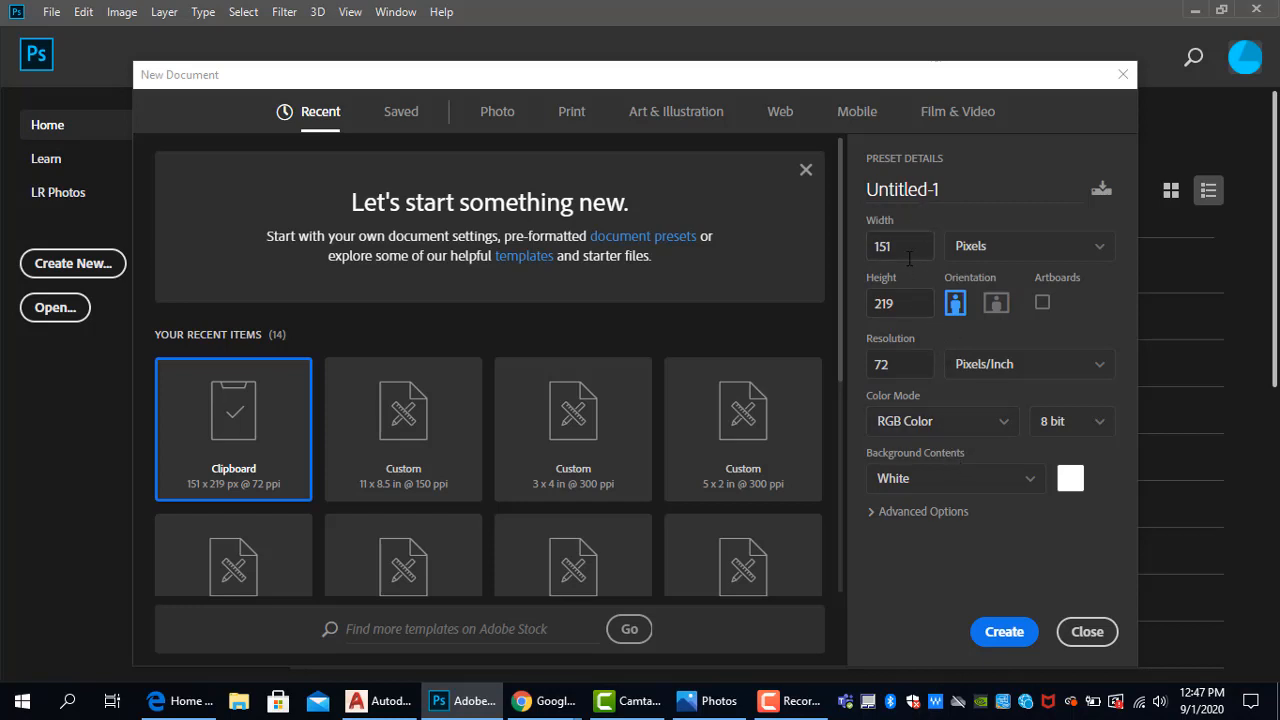
pyautogui.click(509, 118)
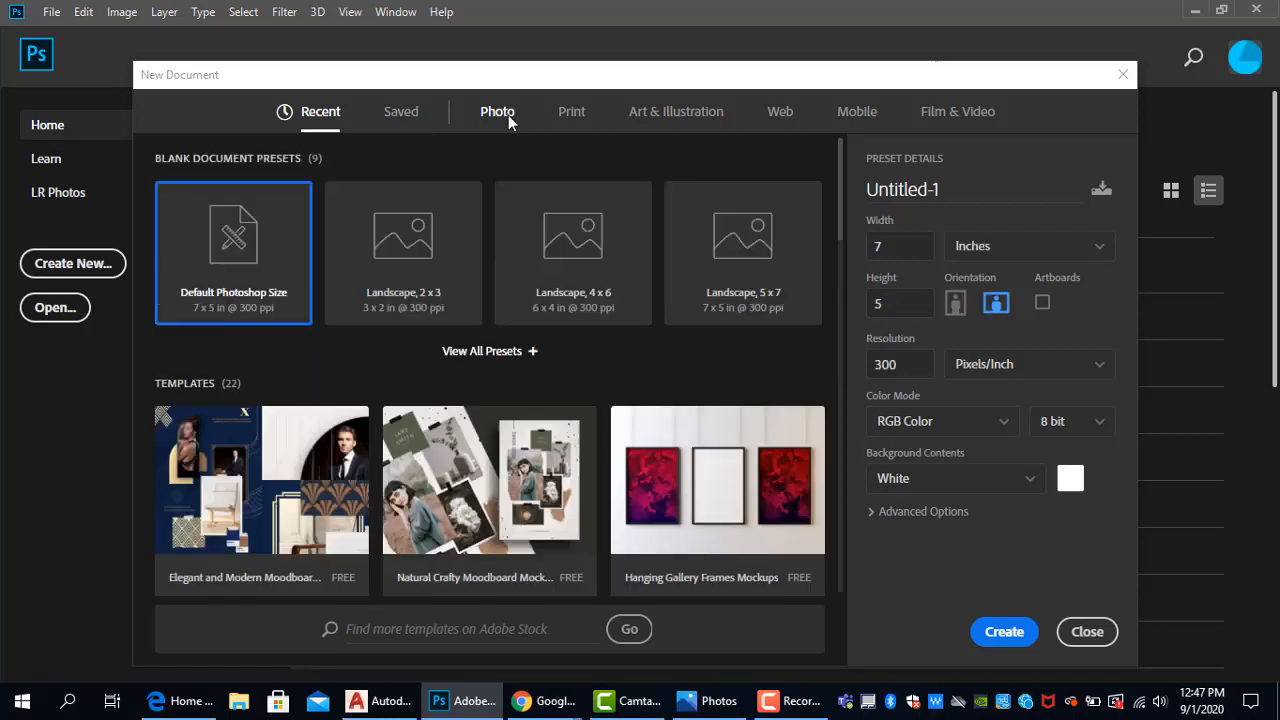
pyautogui.click(569, 117)
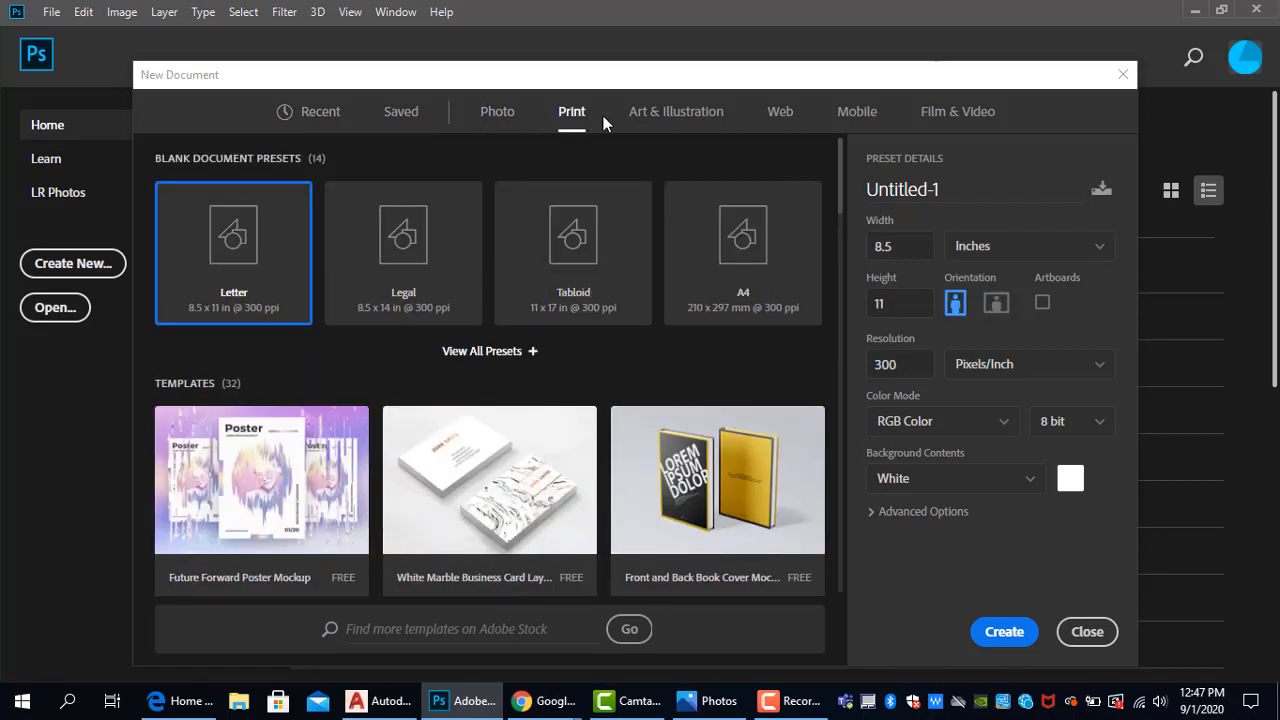
pyautogui.click(648, 114)
pyautogui.click(778, 115)
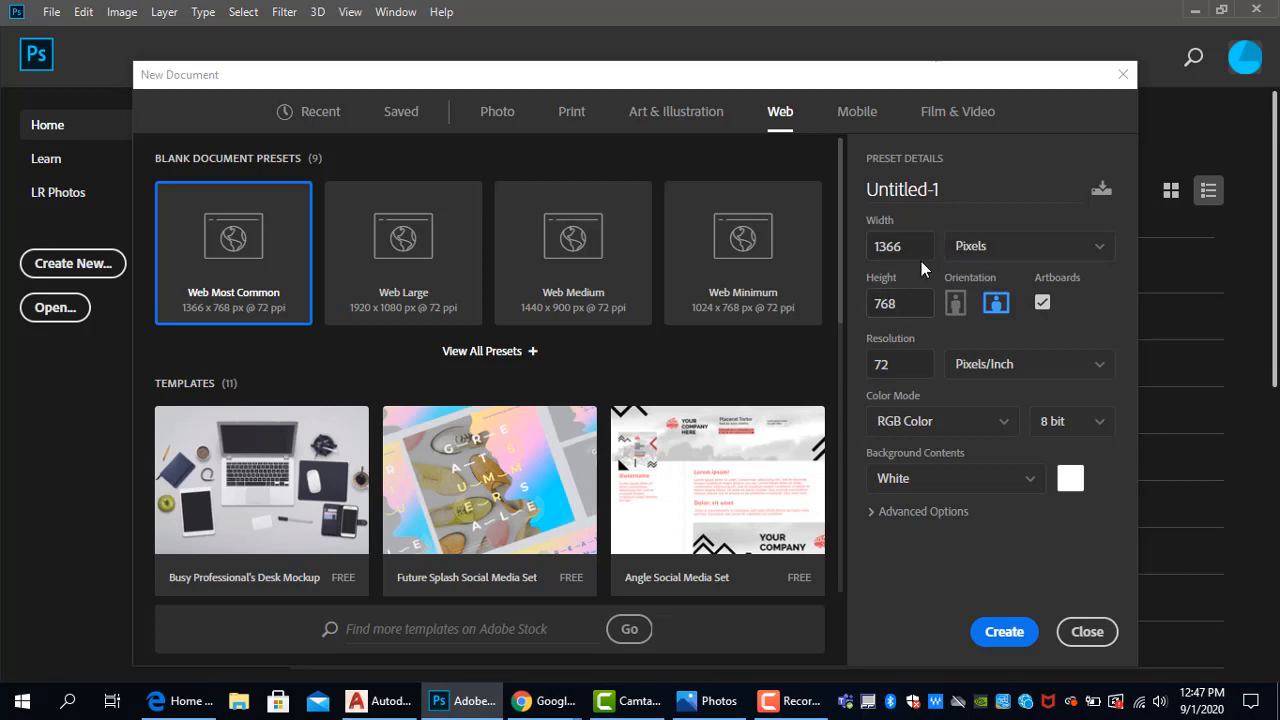
# Set the new document's units to inches, with a width of 11 and a height of 8.5.
pyautogui.click(1031, 255)
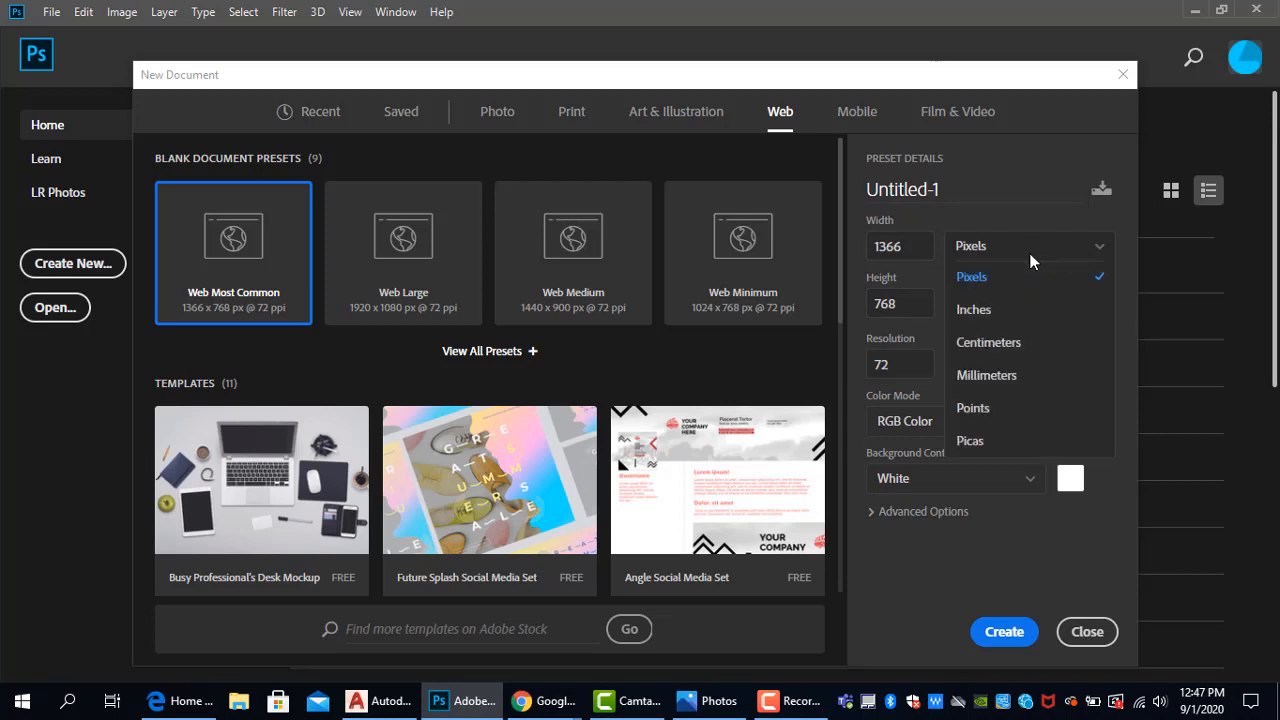
pyautogui.click(977, 310)
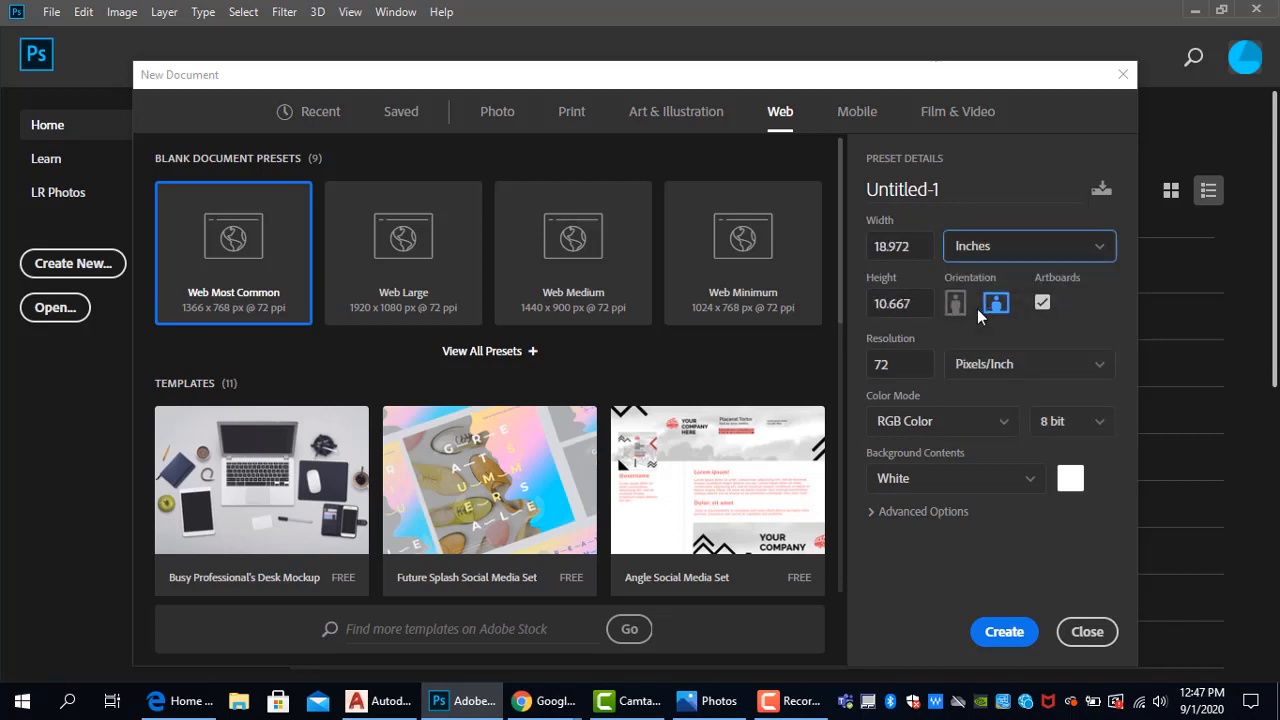
pyautogui.moveTo(912, 246); pyautogui.dragTo(881, 255)
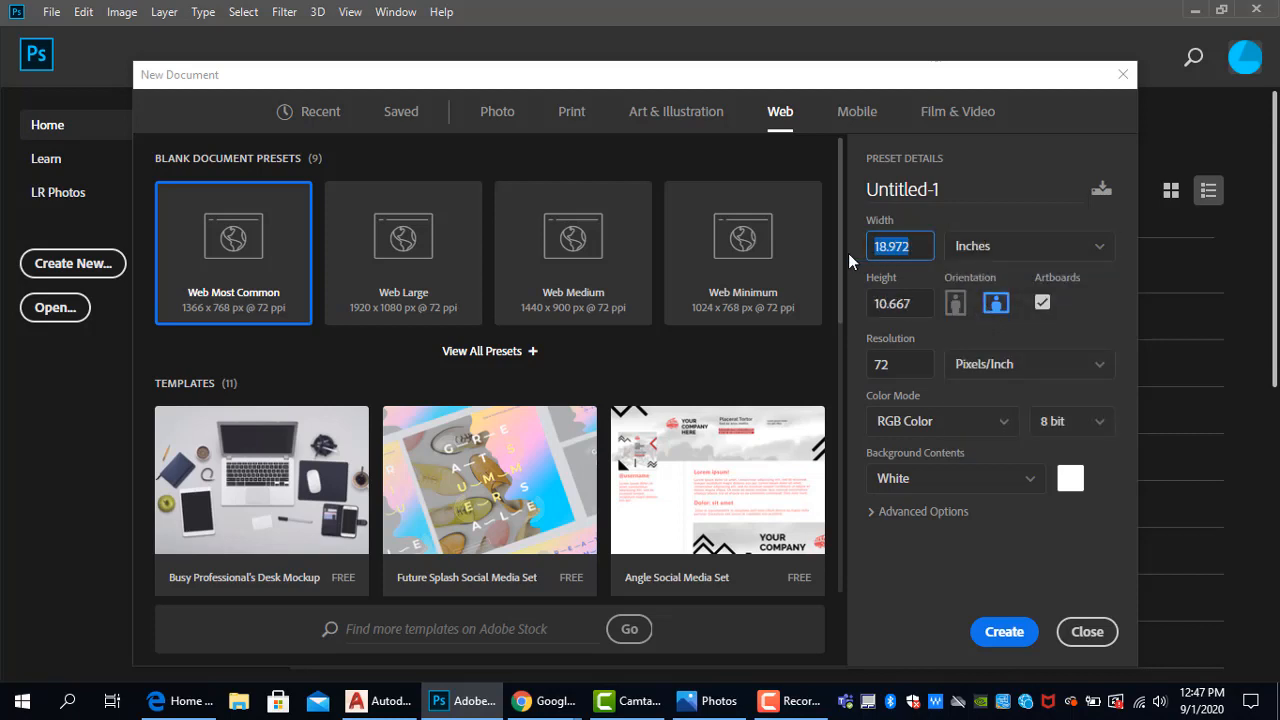
pyautogui.write('11')
pyautogui.click(910, 308)
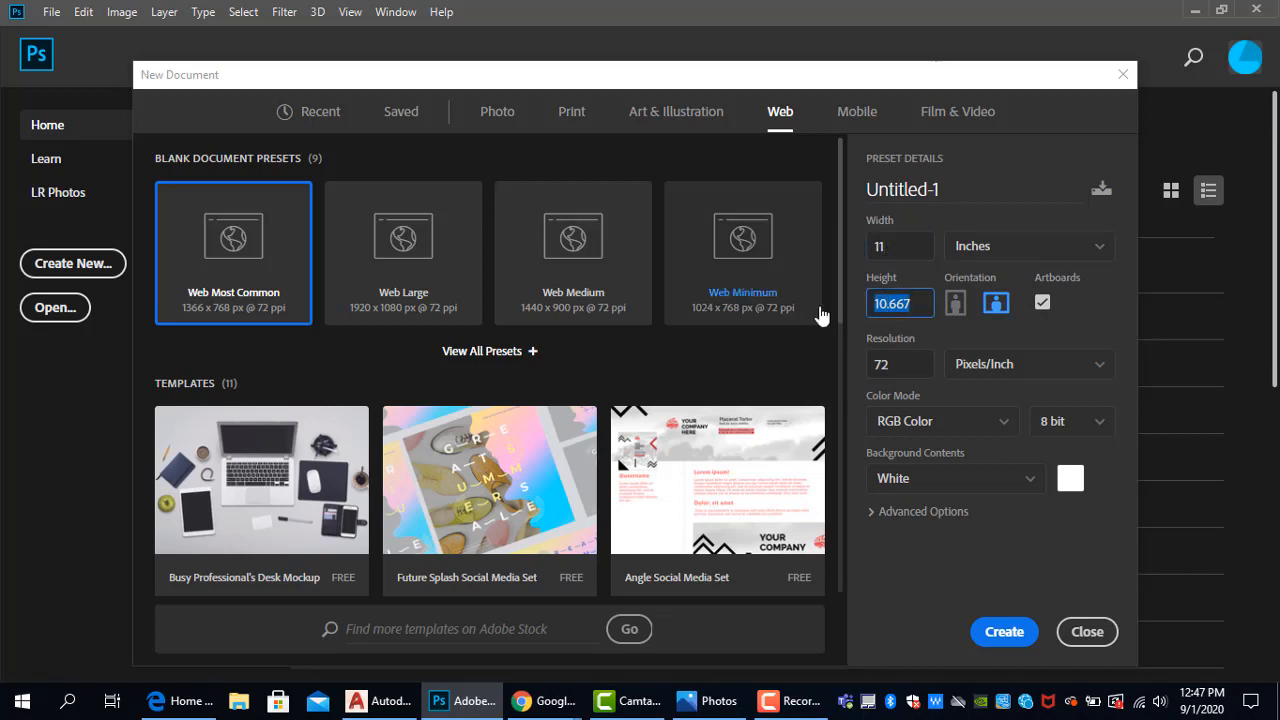
pyautogui.write('8.5')
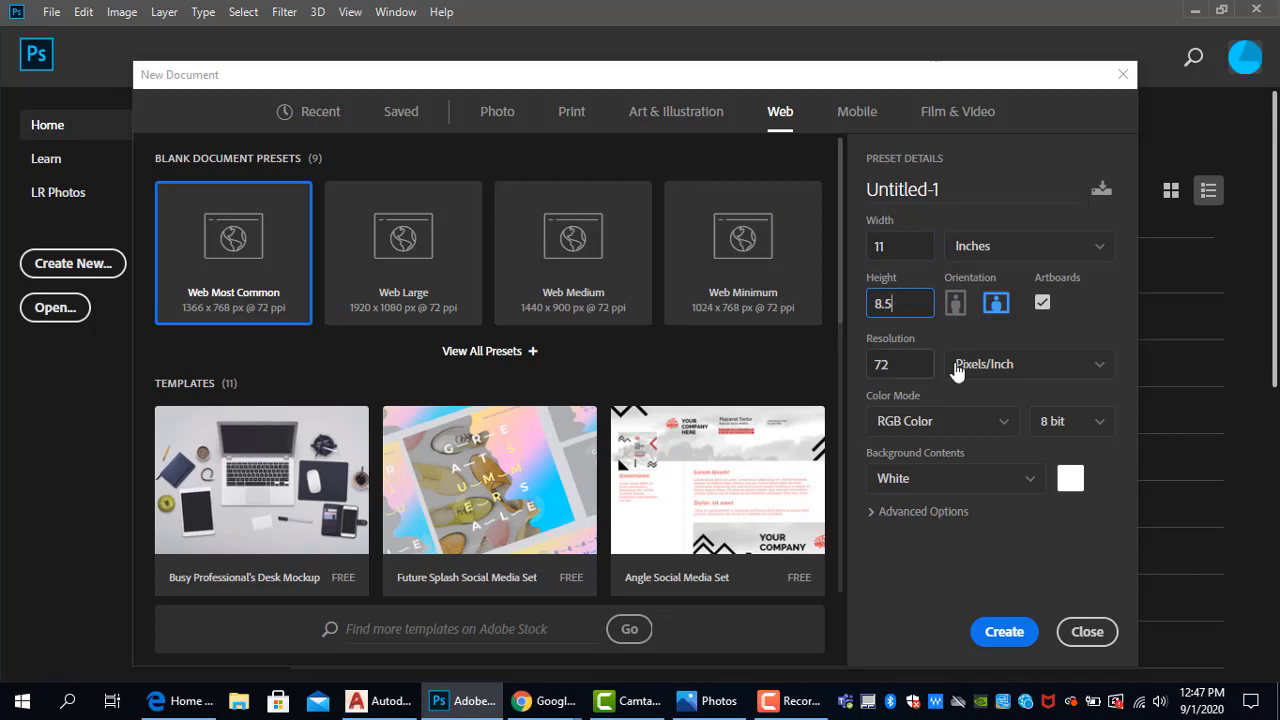
# Set the resolution to 150 pixels/inch, keep RGB Color mode and create the document.
pyautogui.click(901, 366)
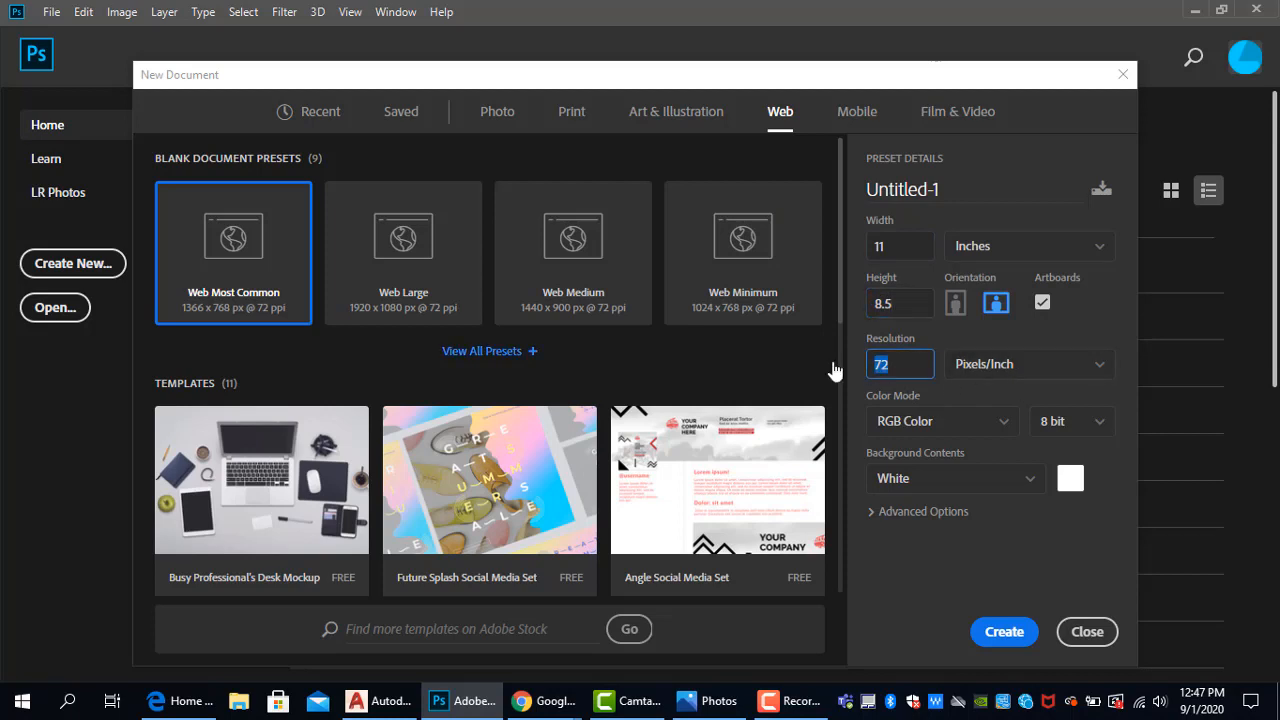
pyautogui.write('150')
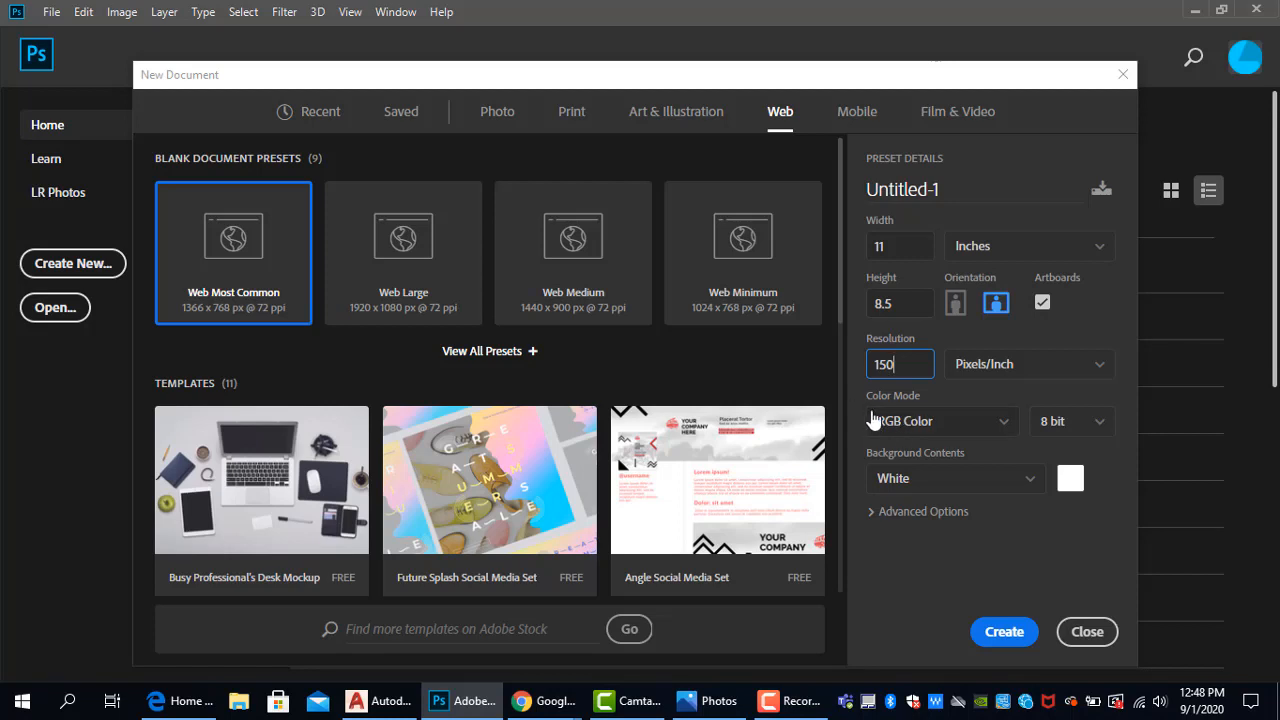
pyautogui.click(953, 425)
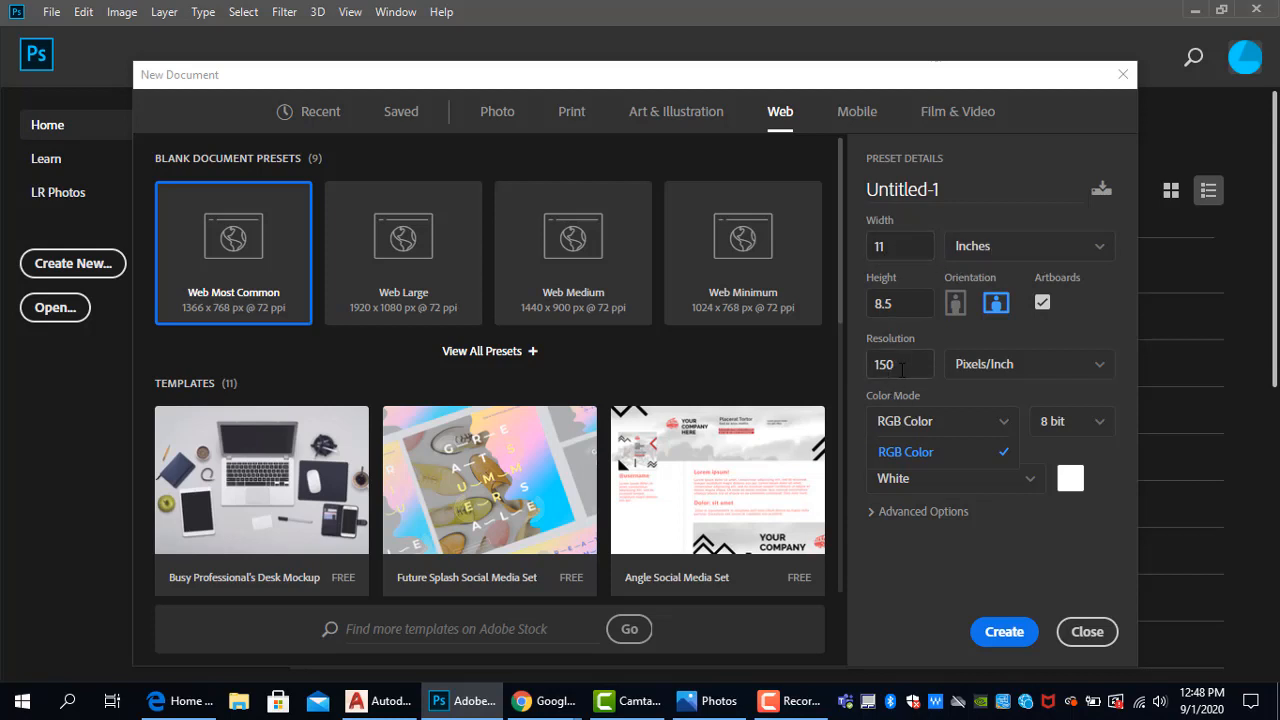
pyautogui.click(1004, 632)
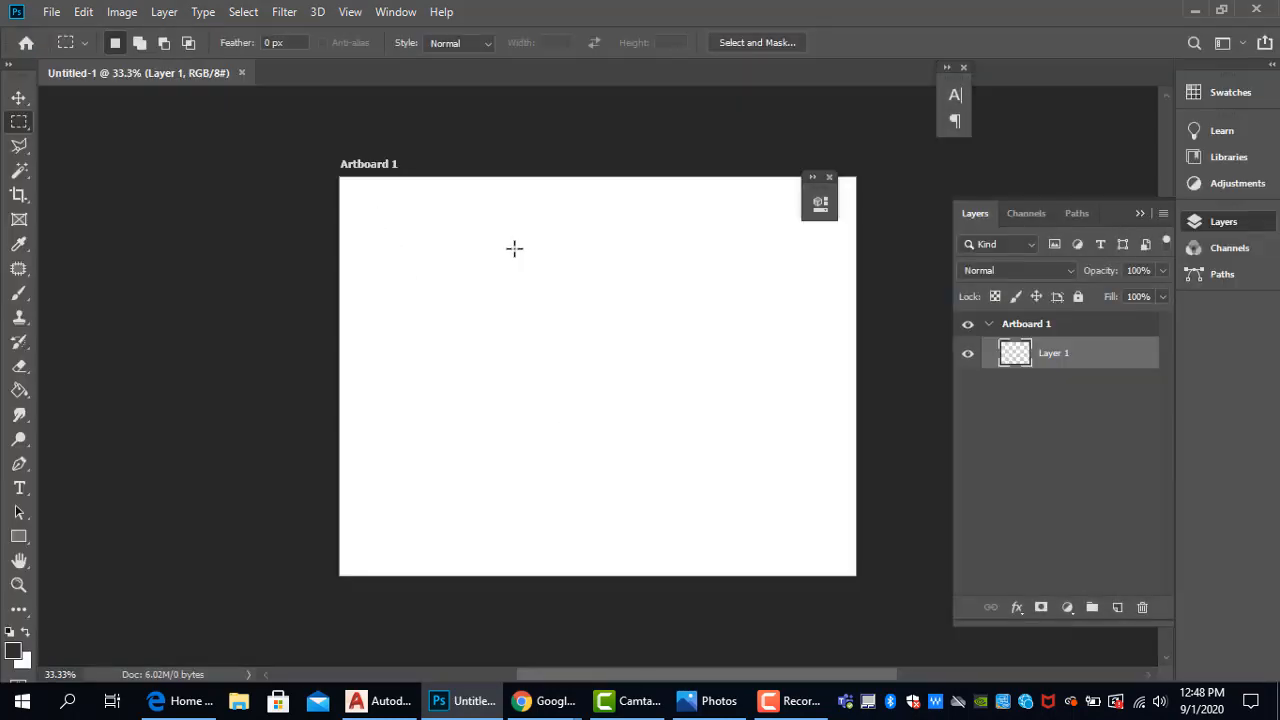
# Open the image IMG_6301 from the ARCE 1421 folder.
pyautogui.click(22, 97)
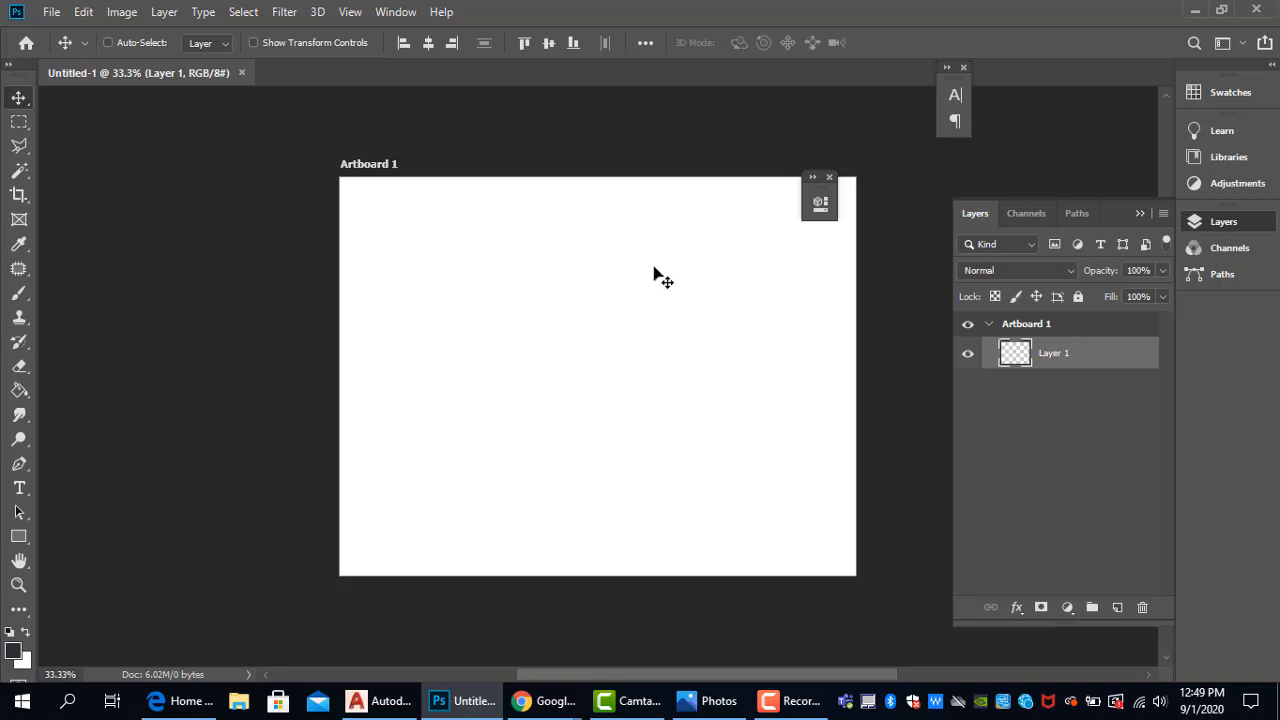
pyautogui.click(50, 14)
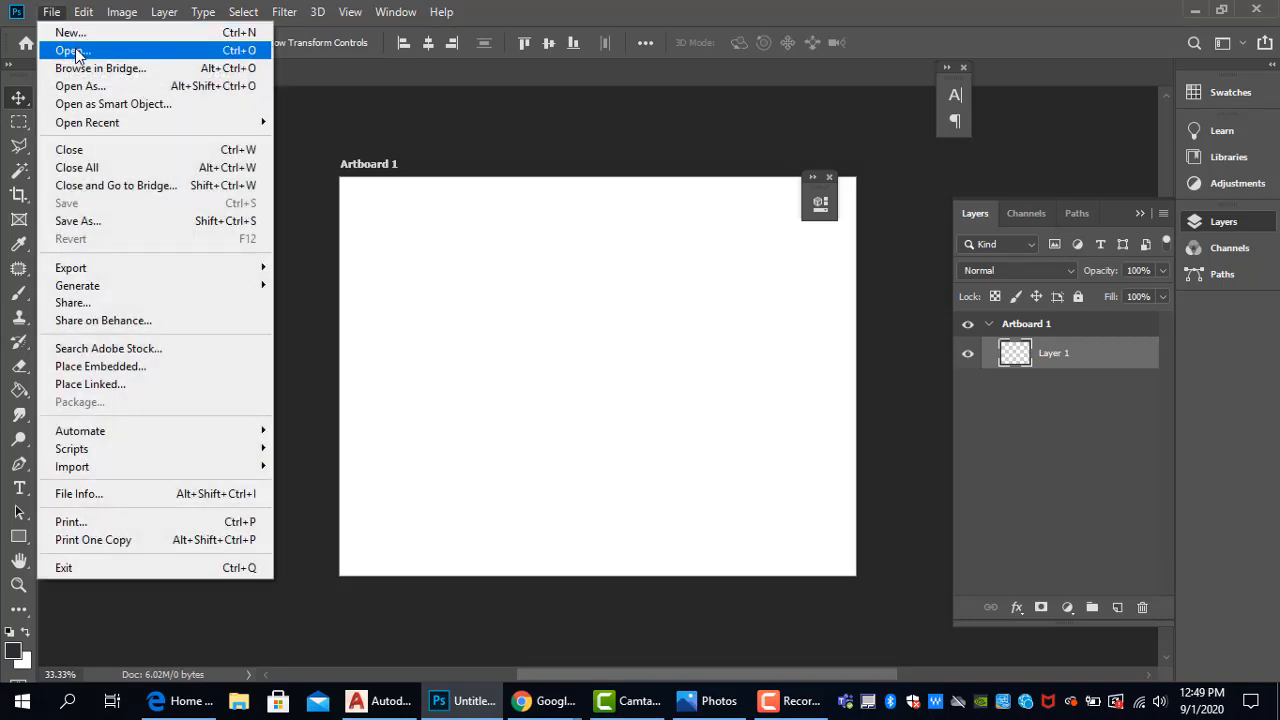
pyautogui.click(75, 50)
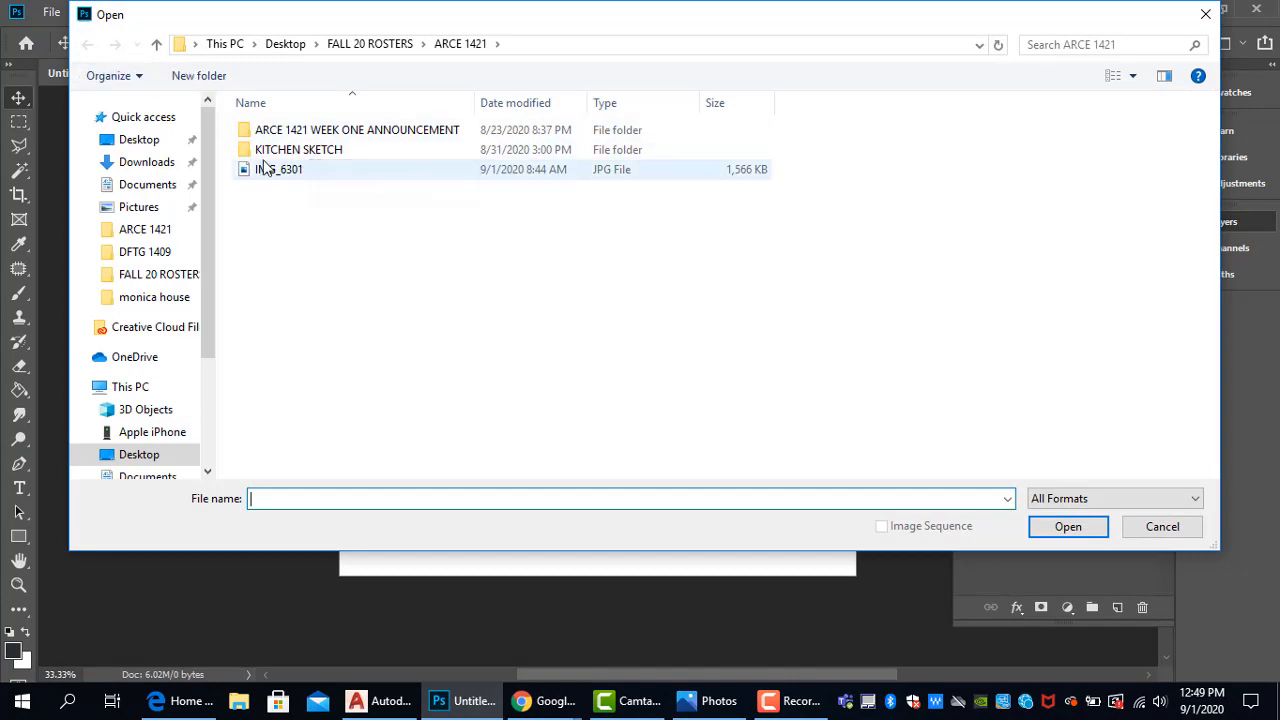
pyautogui.click(268, 170)
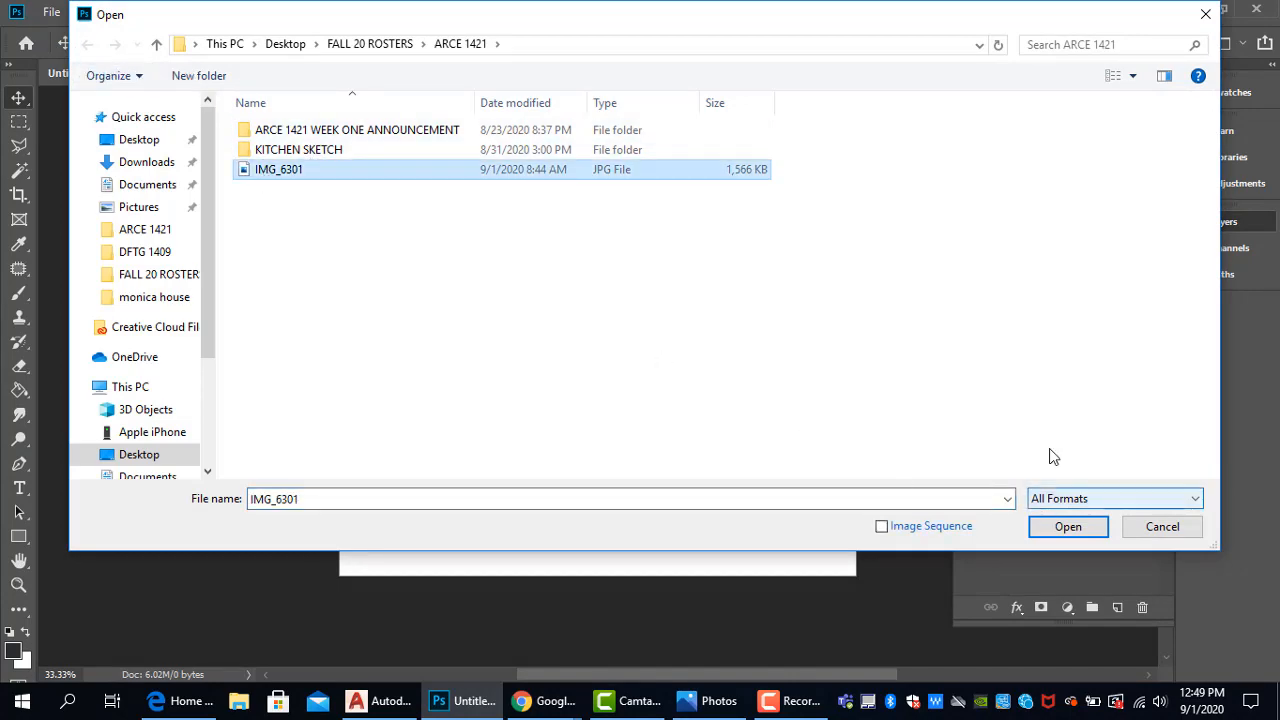
pyautogui.click(1066, 530)
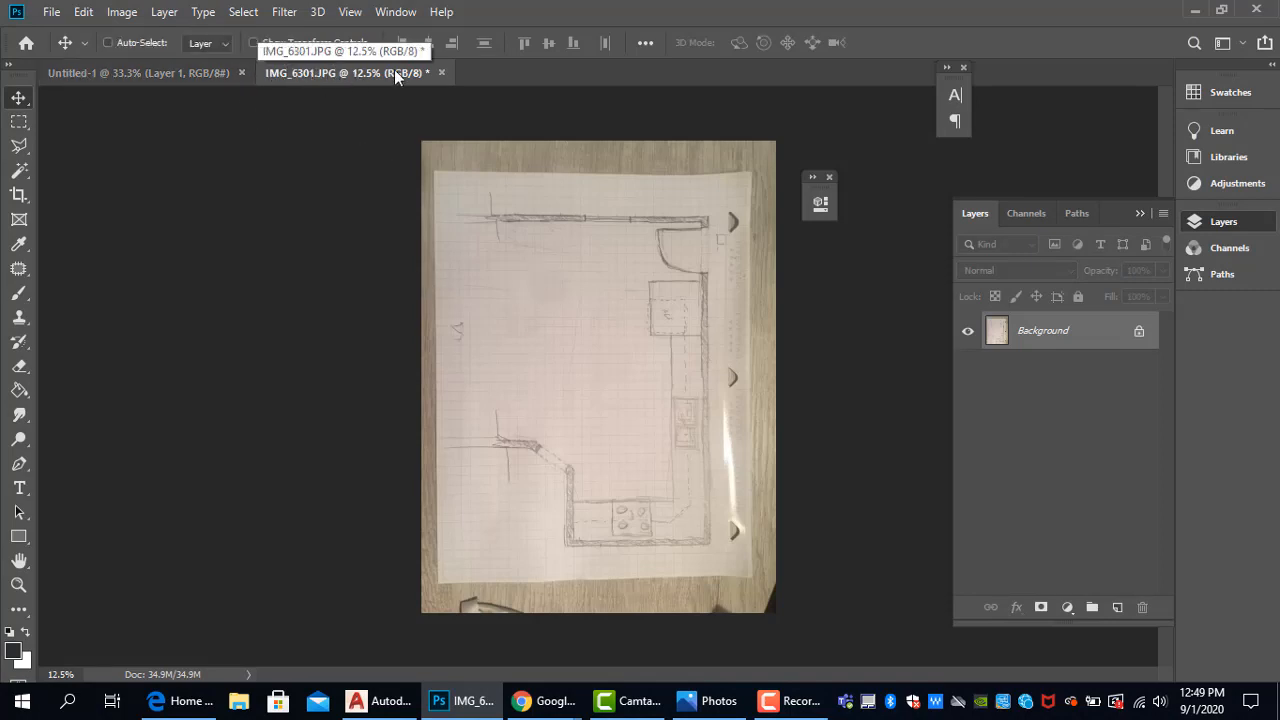
# Copy the kitchen sketch from IMG_6301.JPG onto the artboard of Untitled-1 with the Move tool.
pyautogui.click(164, 80)
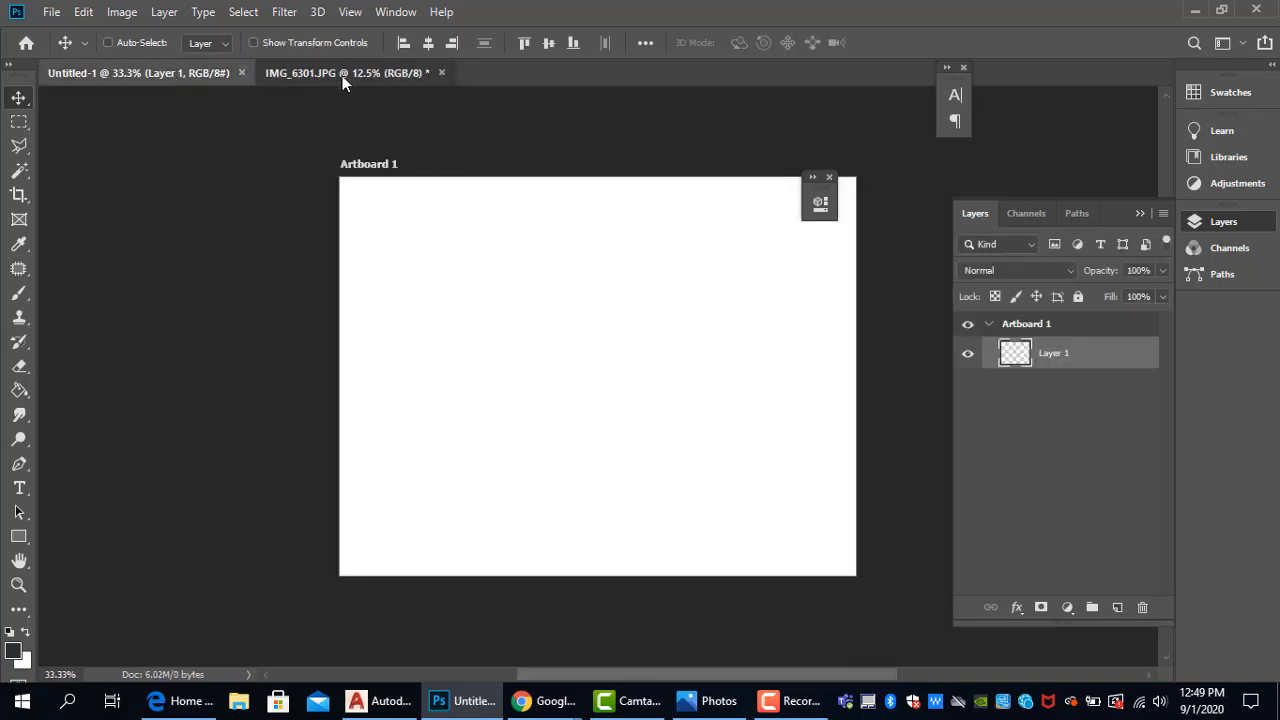
pyautogui.click(342, 75)
pyautogui.click(173, 74)
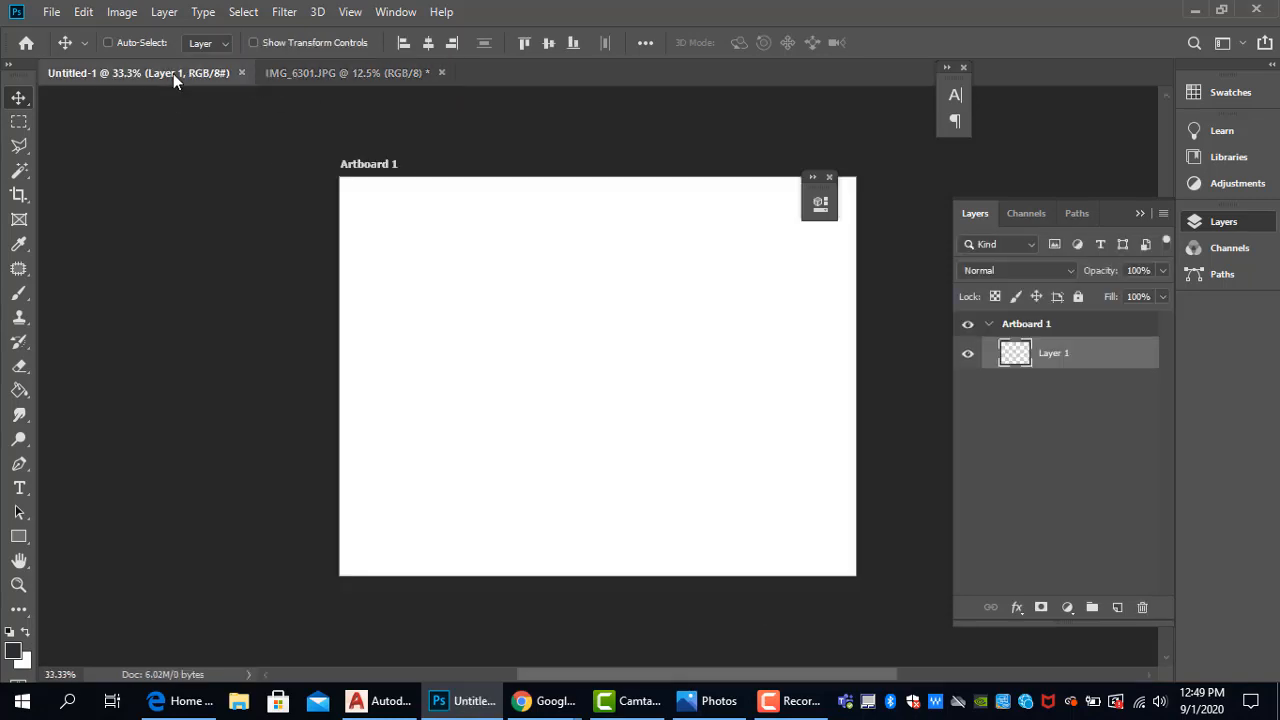
pyautogui.click(360, 77)
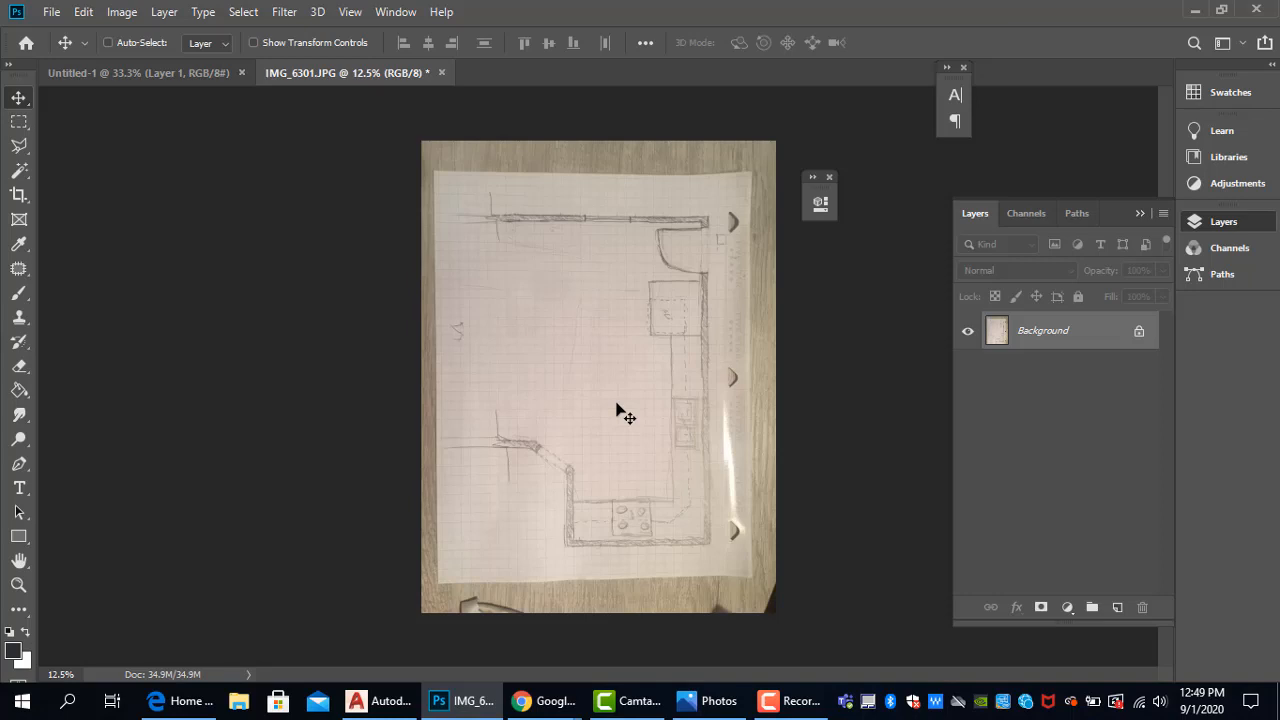
pyautogui.moveTo(617, 407)
pyautogui.mouseDown()
pyautogui.moveTo(240, 145)
pyautogui.moveTo(195, 77)
pyautogui.moveTo(229, 186)
pyautogui.moveTo(542, 350)
pyautogui.mouseUp()
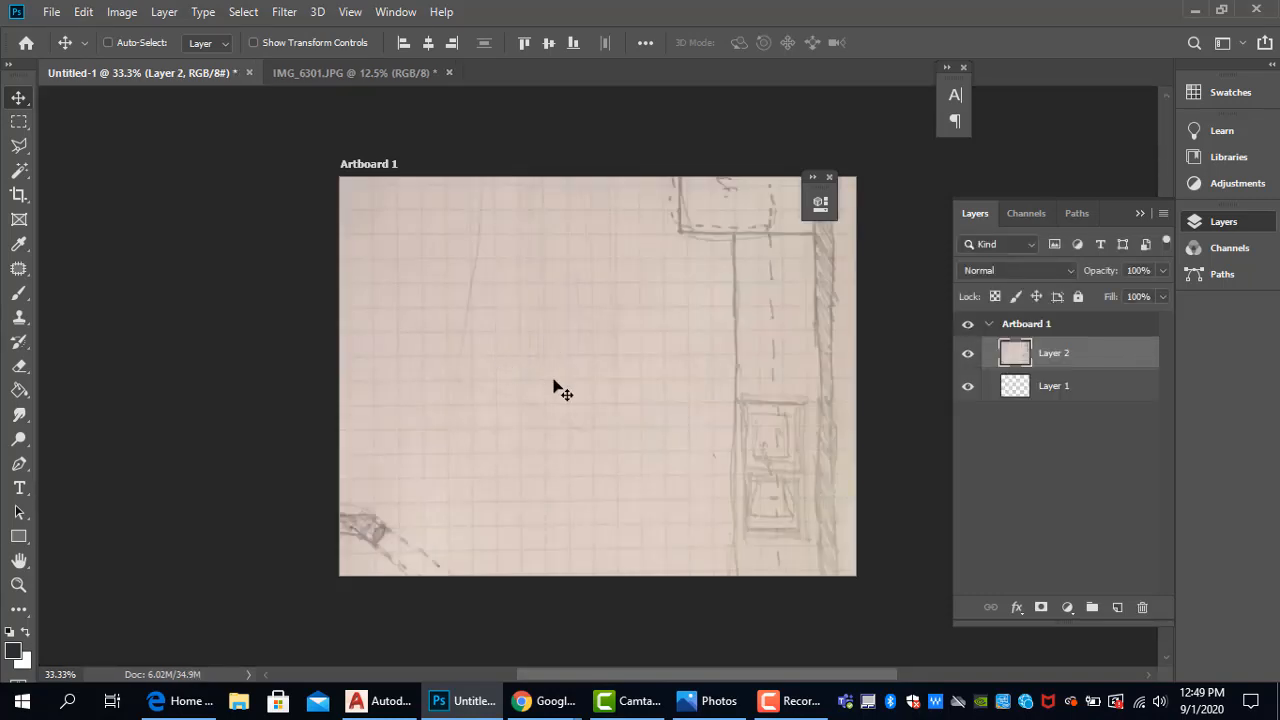
# Scale the sketch layer proportionally to about 38% and position it over the middle of the artboard.
pyautogui.scroll(-2, 526, 370)
pyautogui.scroll(2, 610, 382)
pyautogui.click(16, 588)
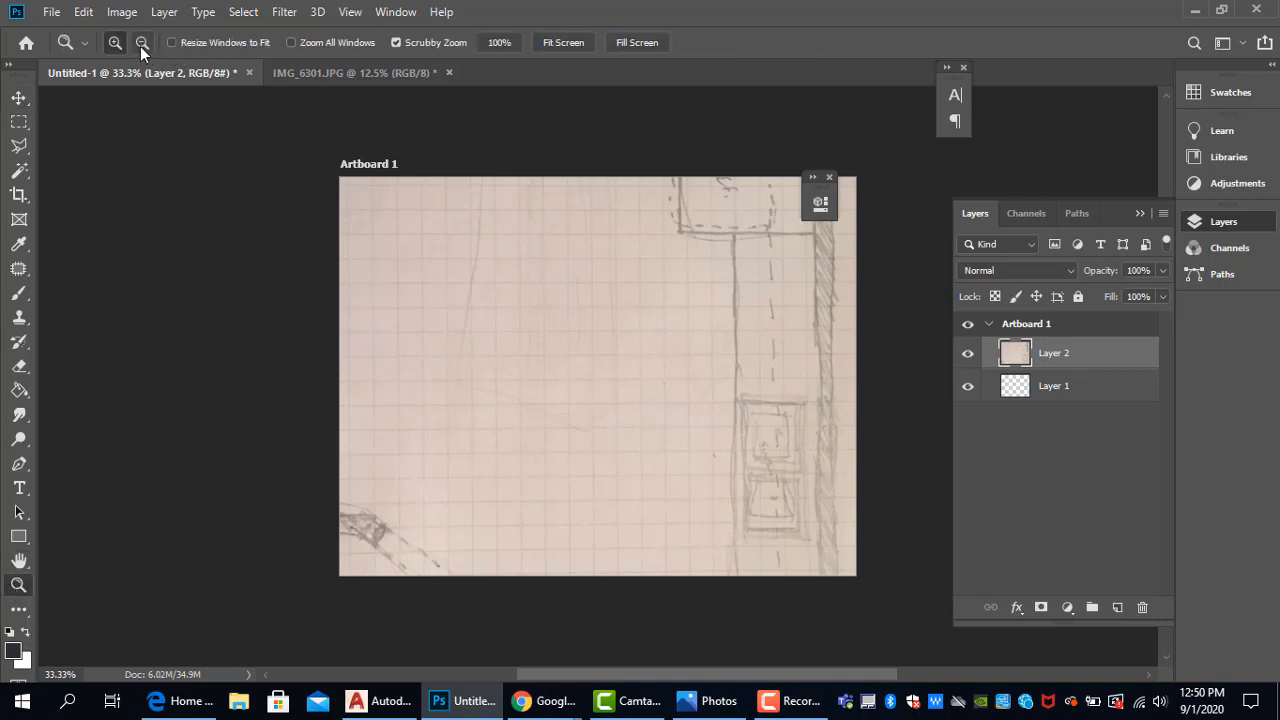
pyautogui.click(540, 370)
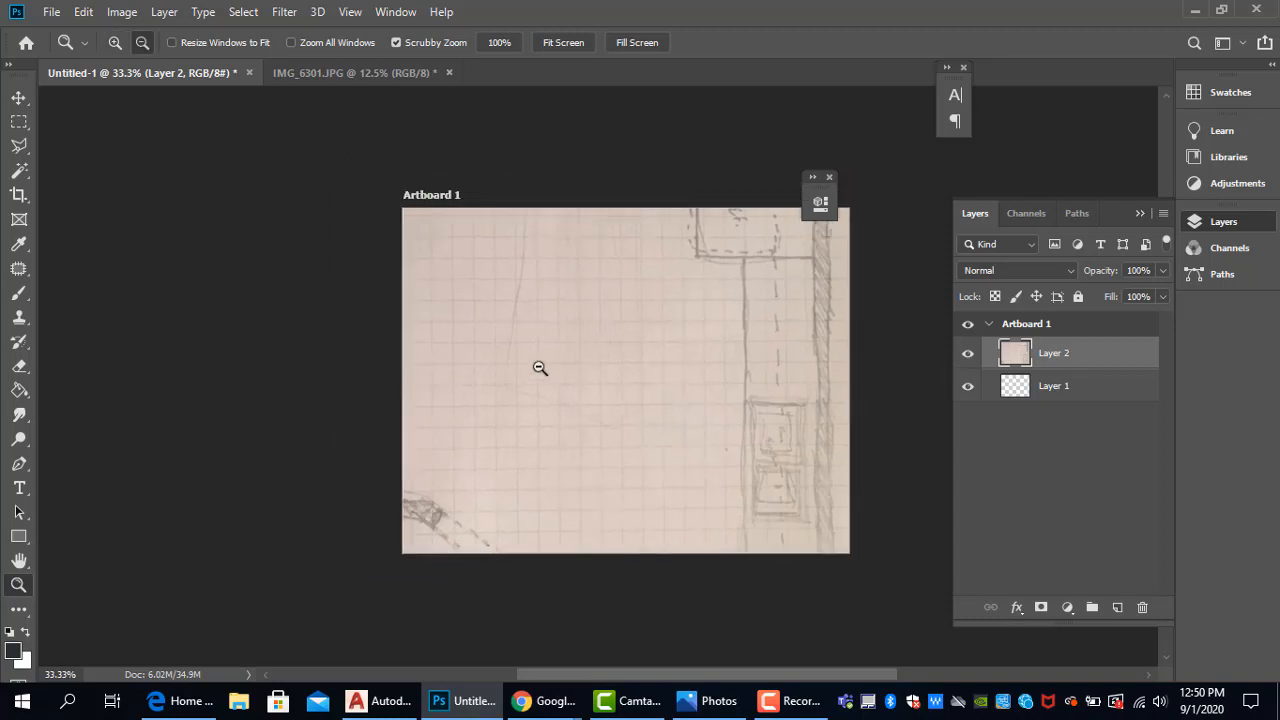
pyautogui.click(590, 367)
pyautogui.click(668, 375)
pyautogui.click(589, 371)
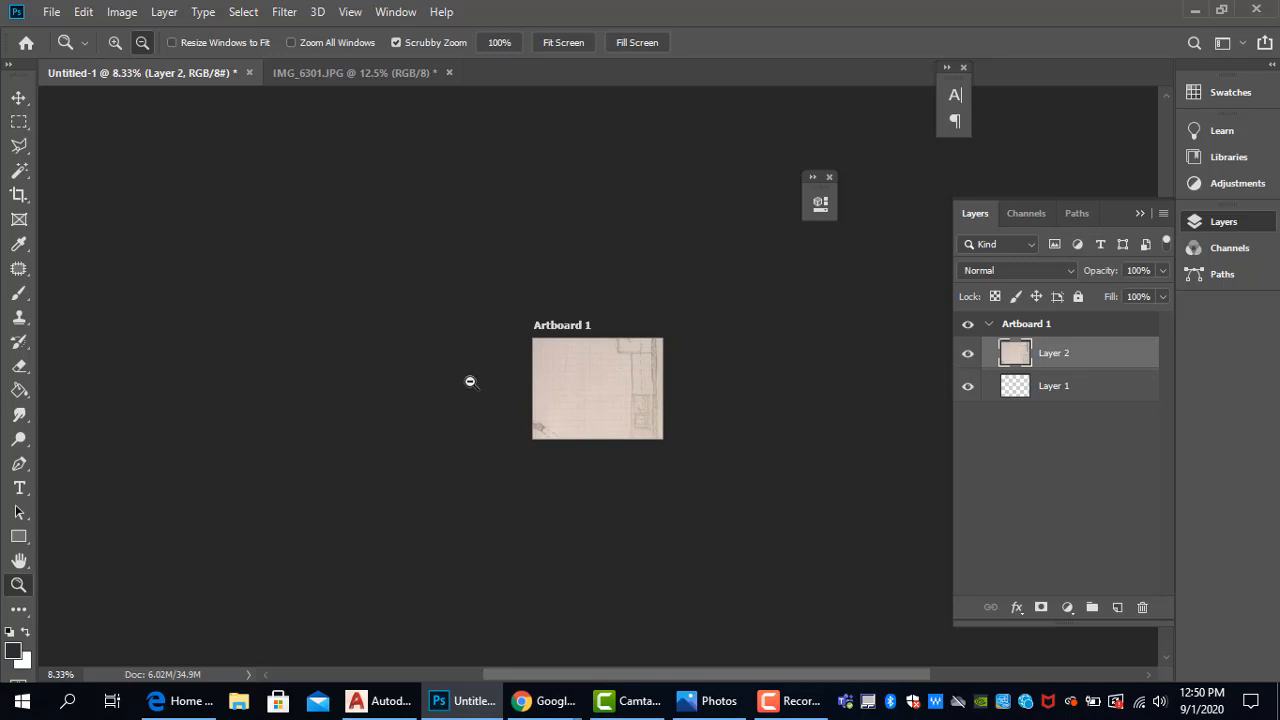
pyautogui.click(18, 99)
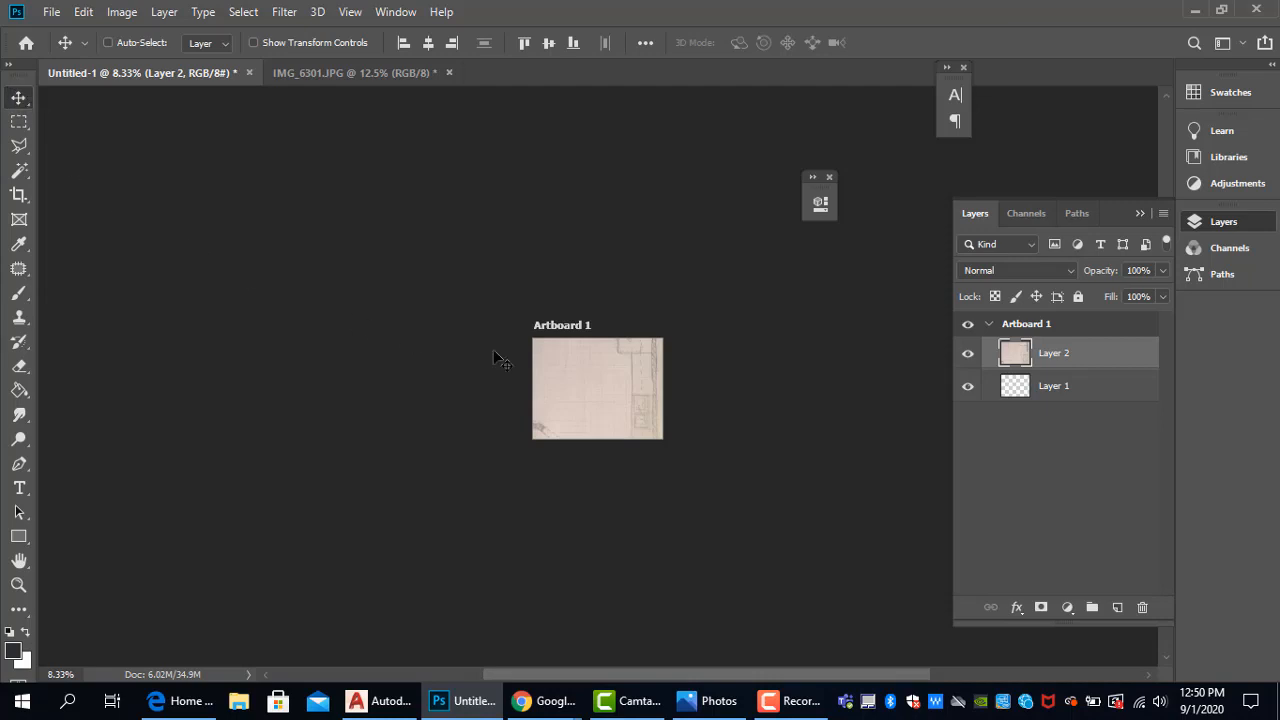
pyautogui.click(84, 13)
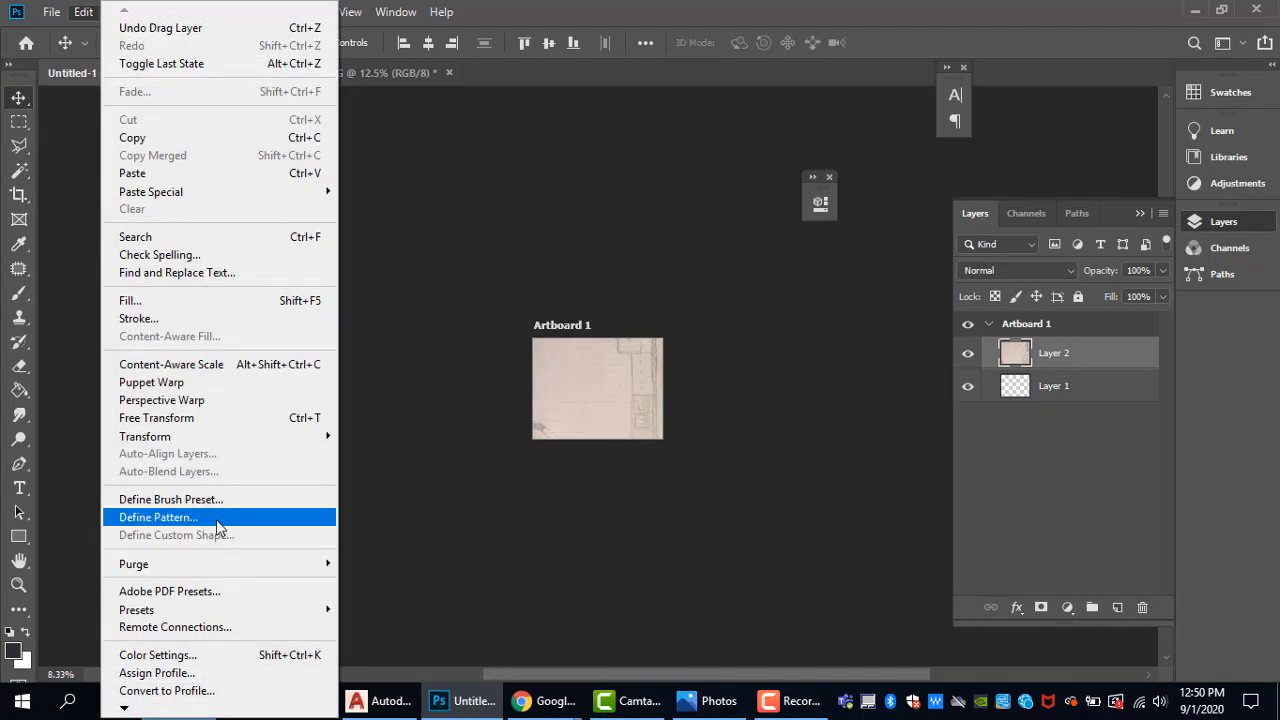
pyautogui.moveTo(247, 434)
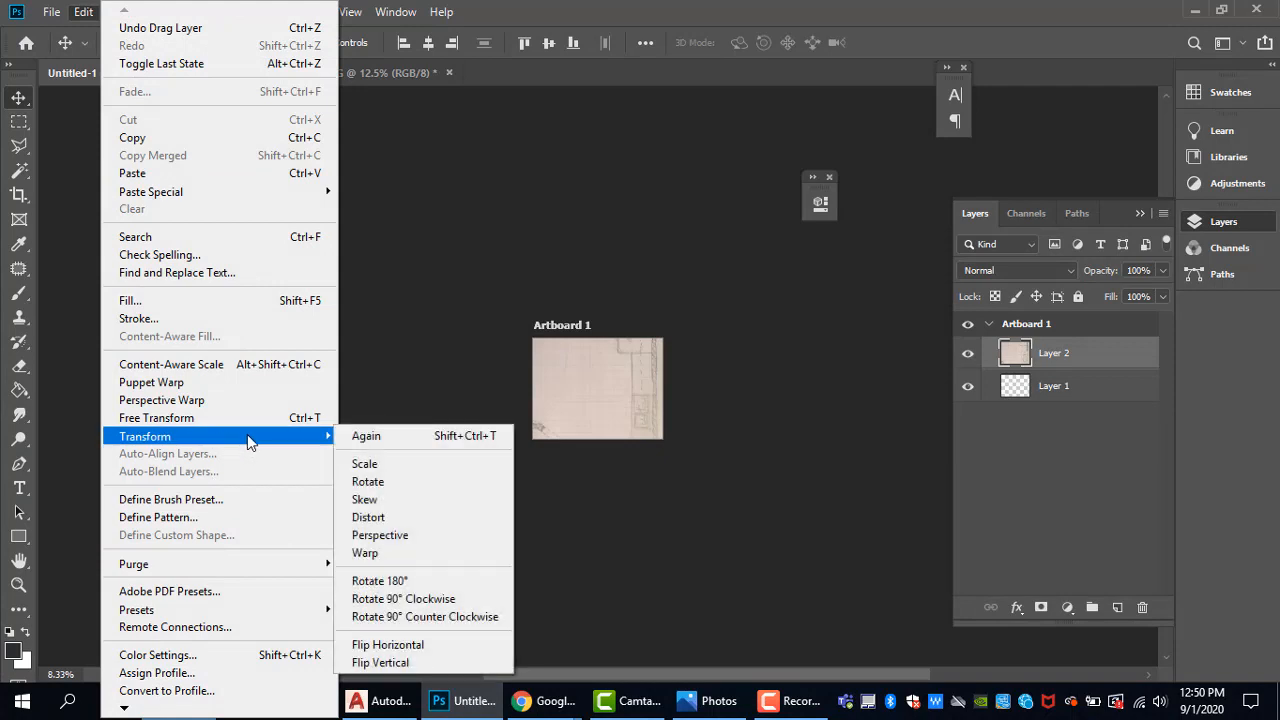
pyautogui.click(388, 464)
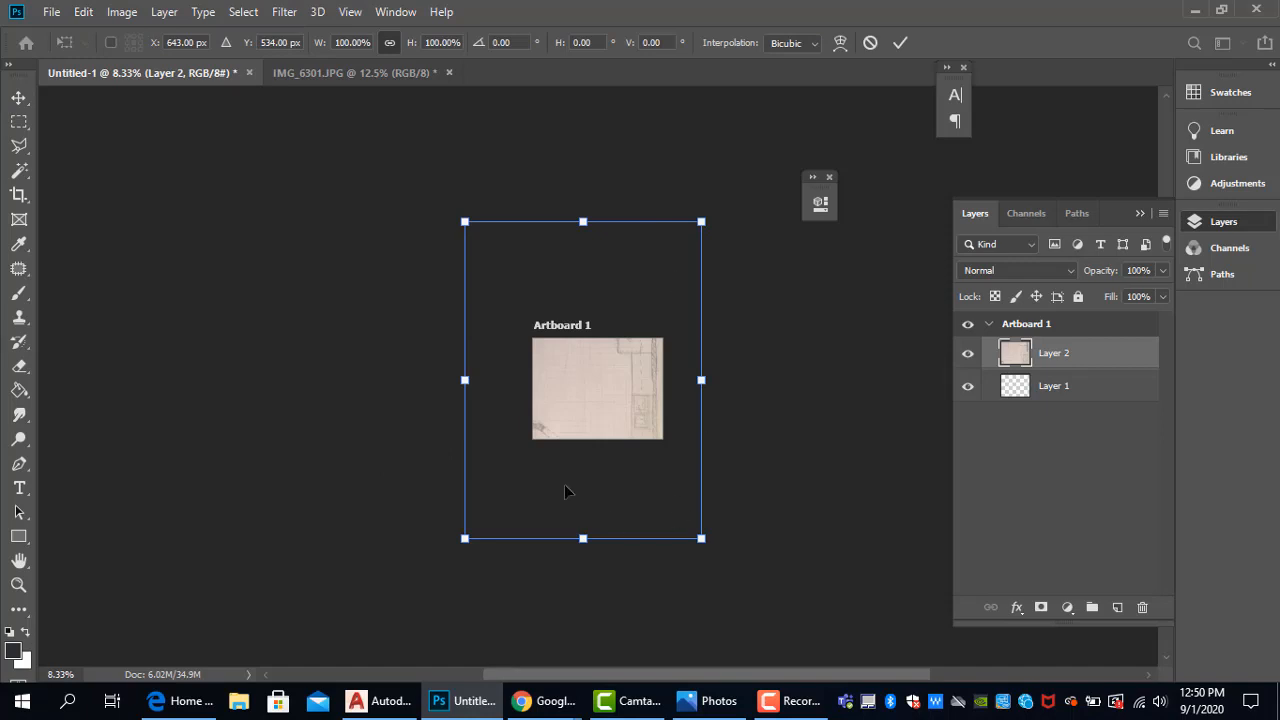
pyautogui.moveTo(692, 229); pyautogui.dragTo(641, 371)
pyautogui.moveTo(661, 483); pyautogui.dragTo(622, 465)
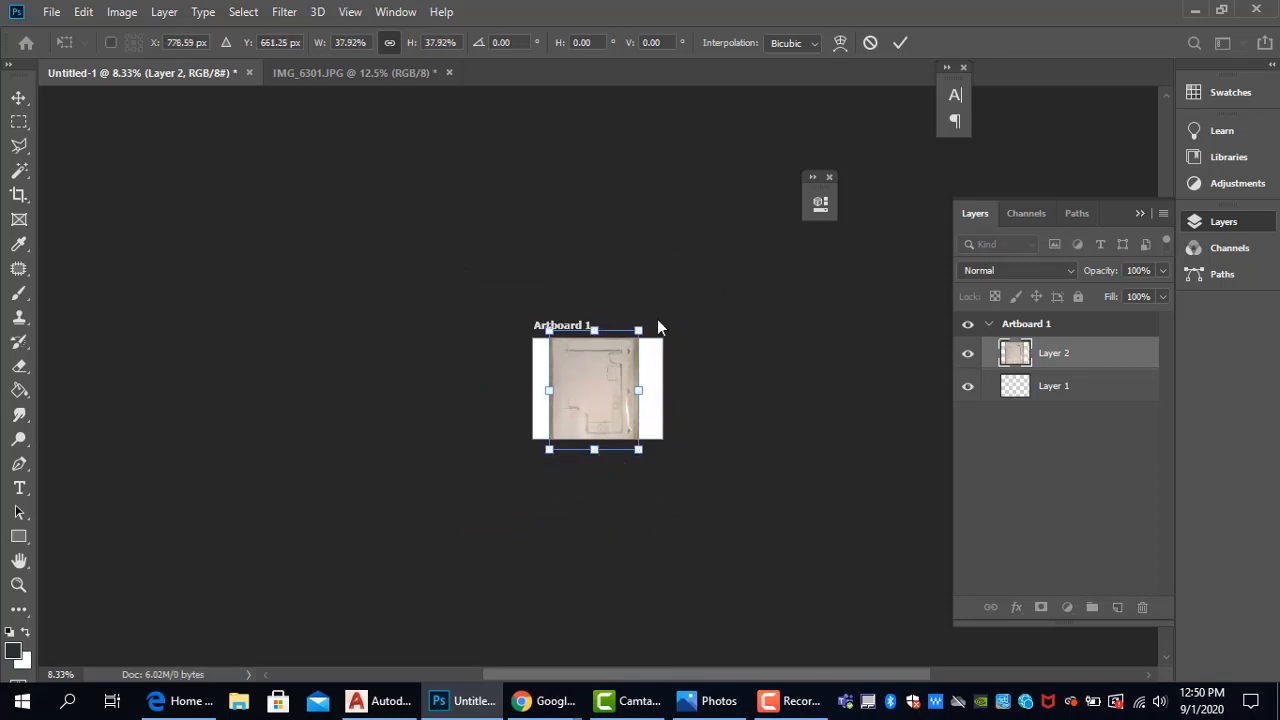
pyautogui.press('Return')
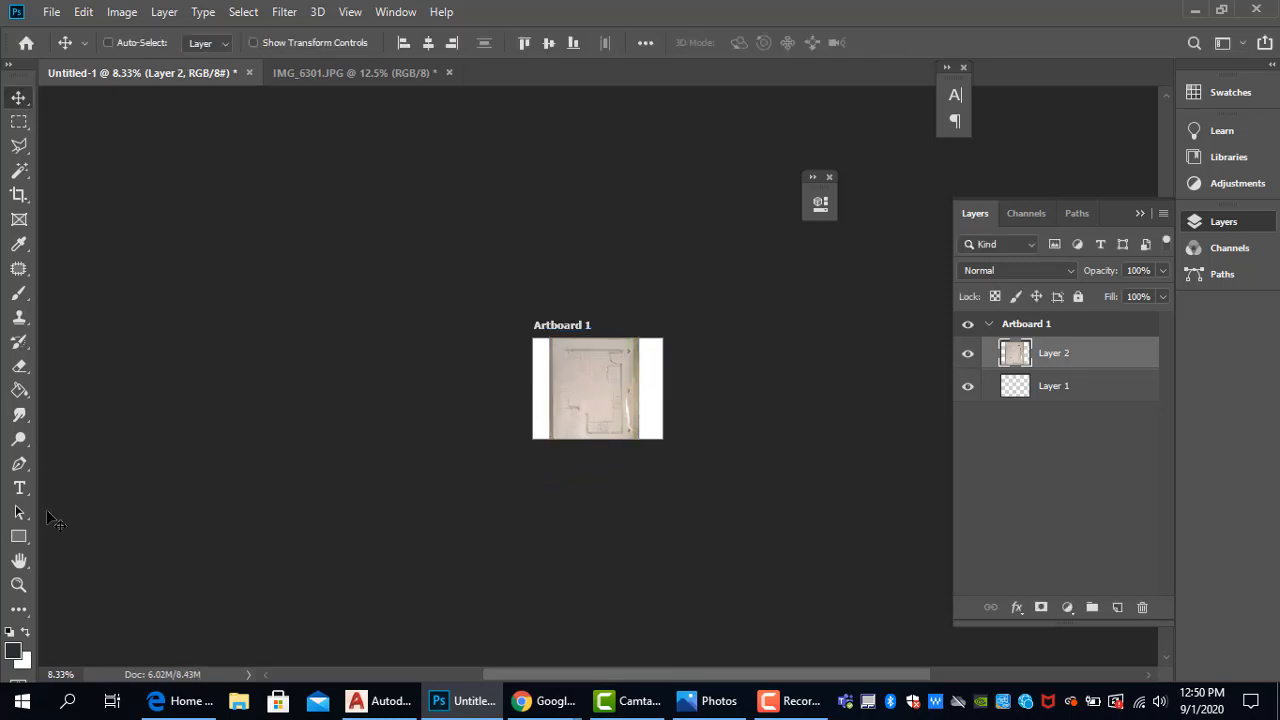
# Rotate the kitchen sketch on Layer 2 by 90° counter-clockwise so it lies in landscape orientation on the artboard.
pyautogui.click(18, 587)
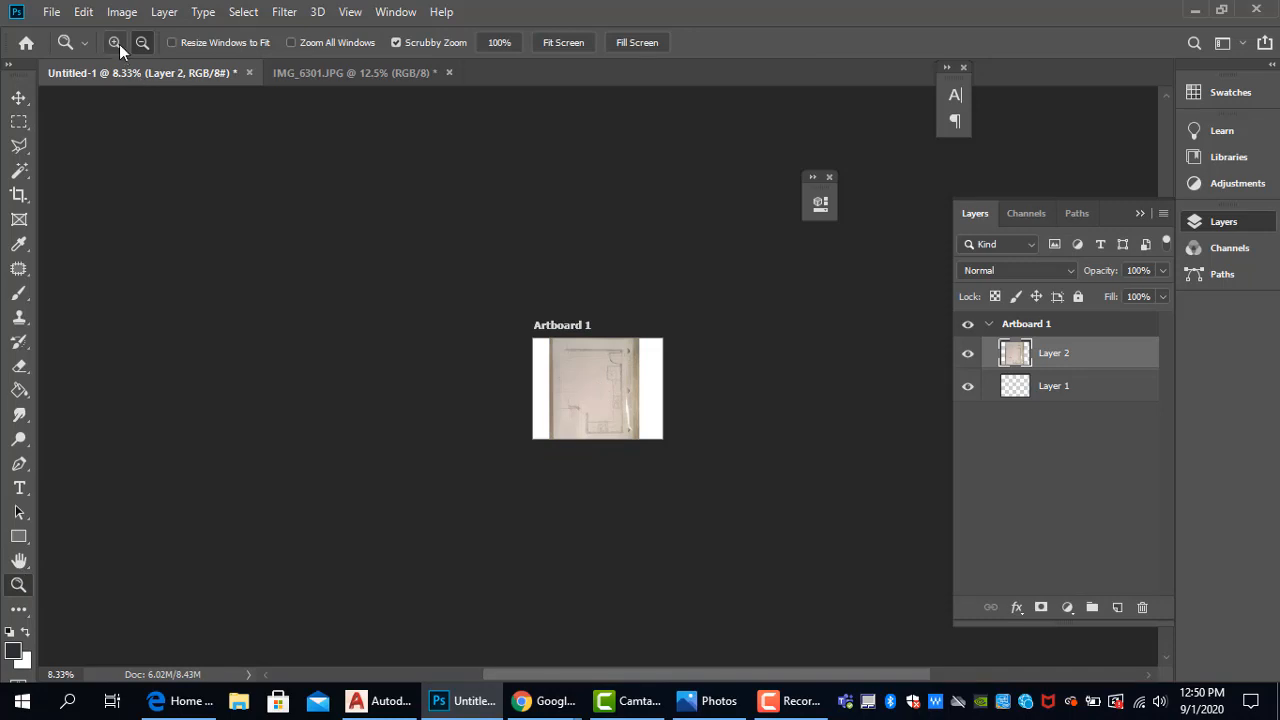
pyautogui.moveTo(589, 383); pyautogui.dragTo(617, 394)
pyautogui.press('v')
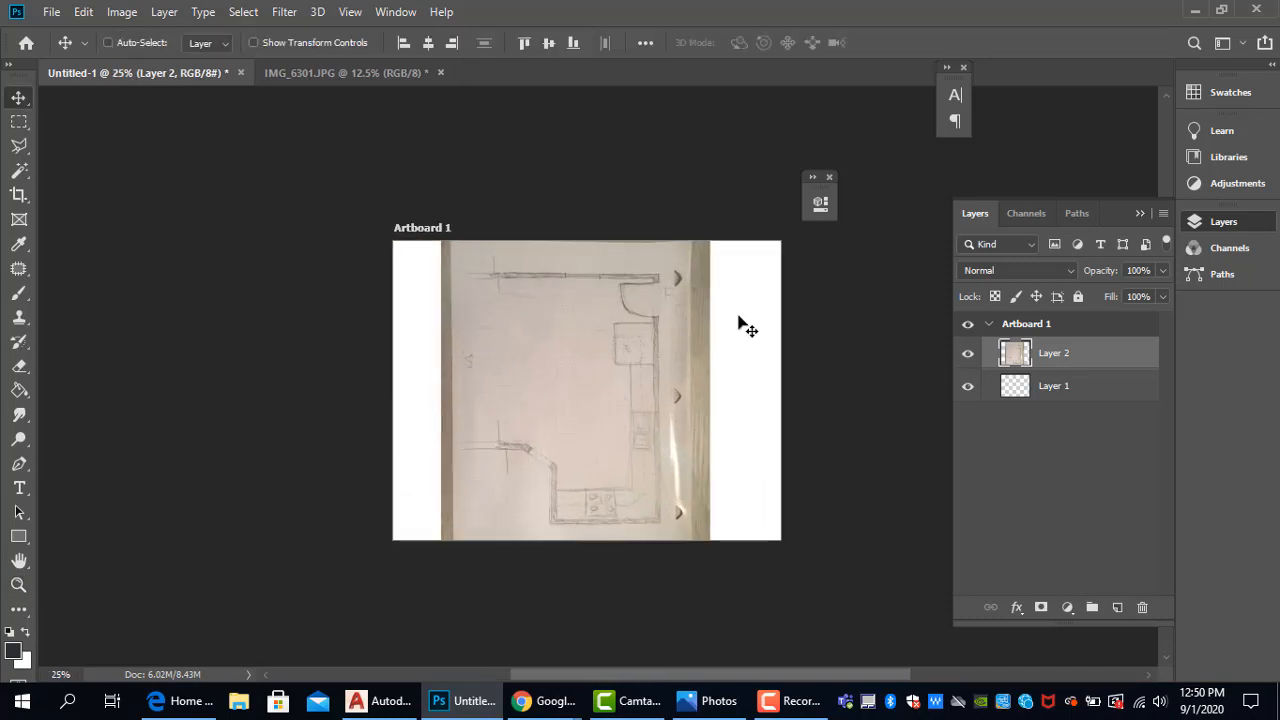
pyautogui.click(84, 12)
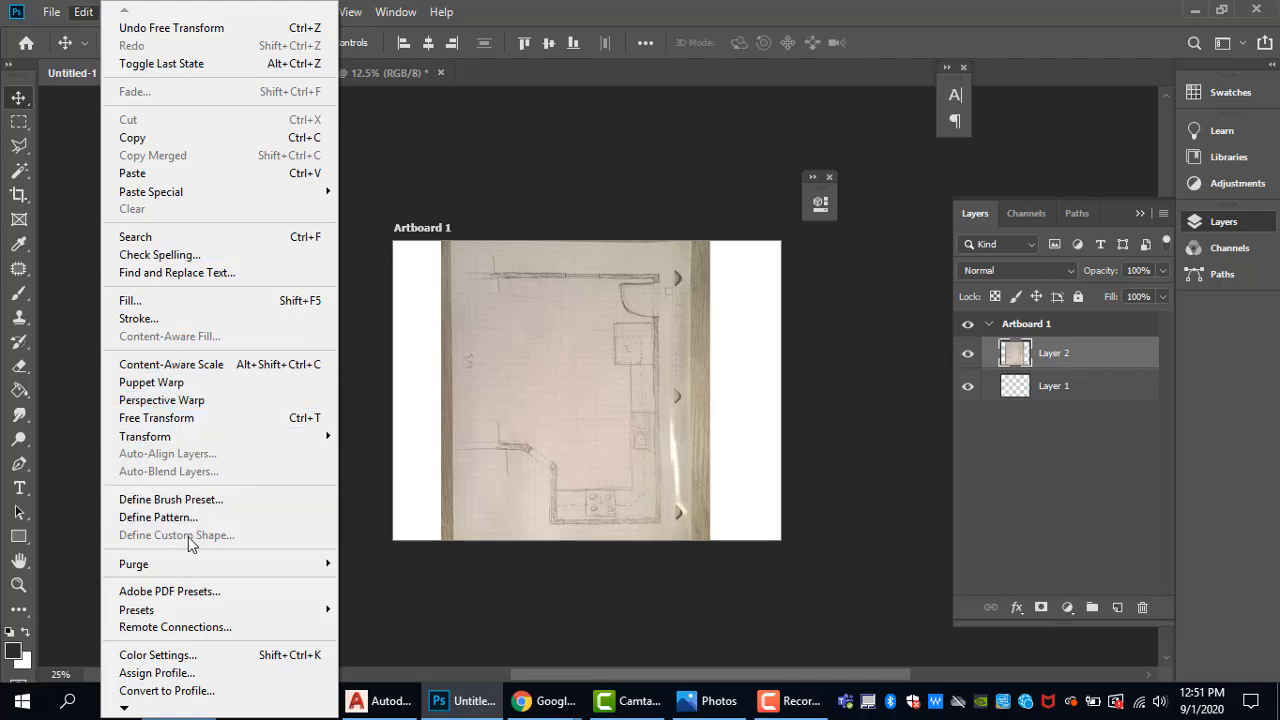
pyautogui.moveTo(170, 439)
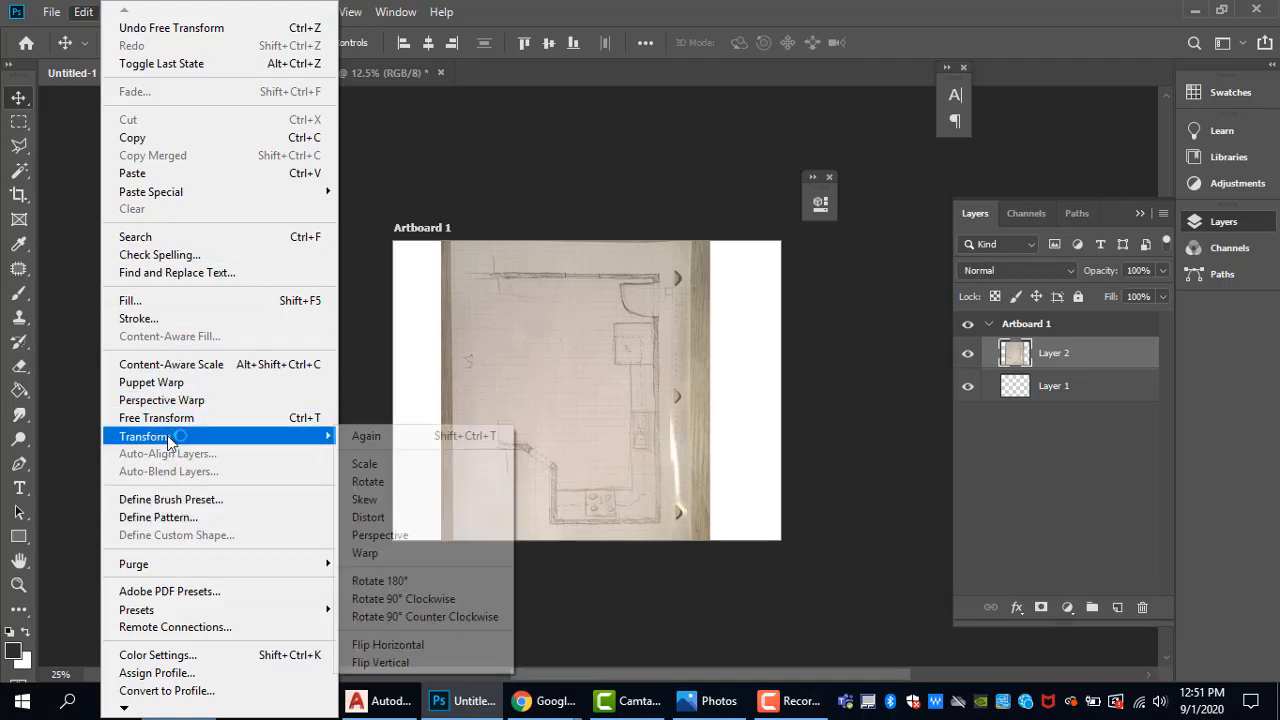
pyautogui.click(368, 482)
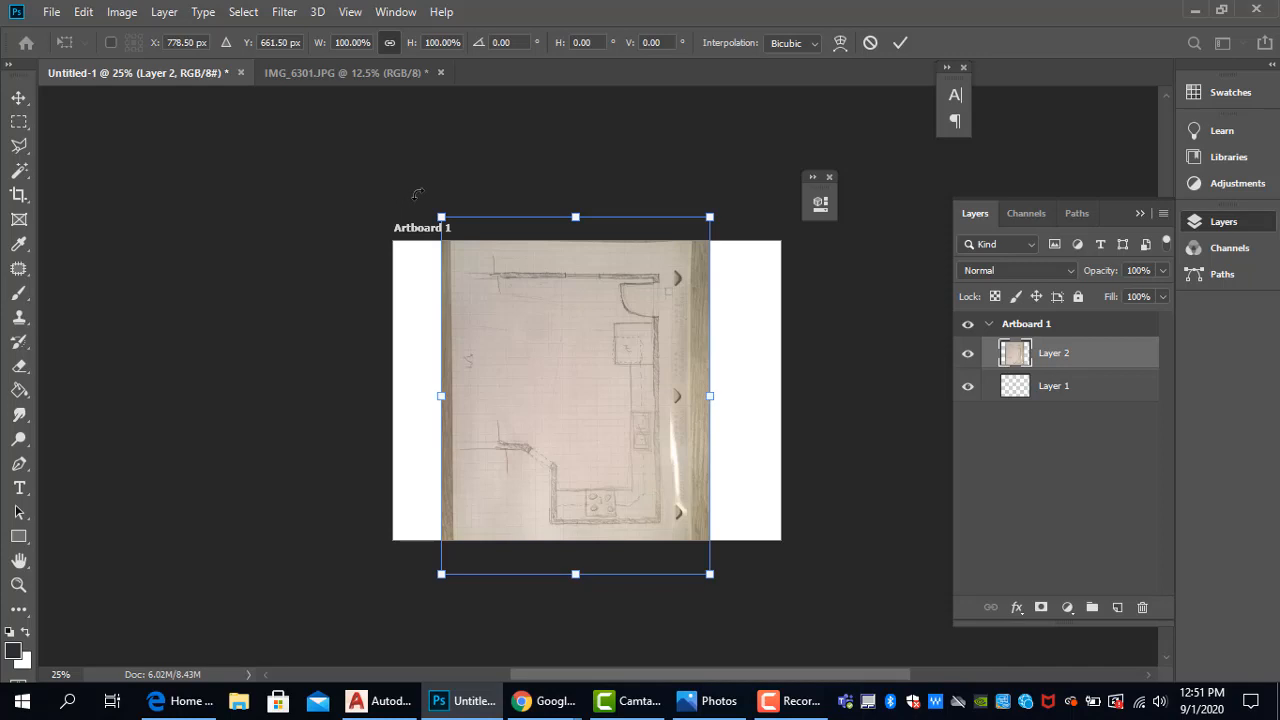
pyautogui.moveTo(417, 193); pyautogui.dragTo(348, 545)
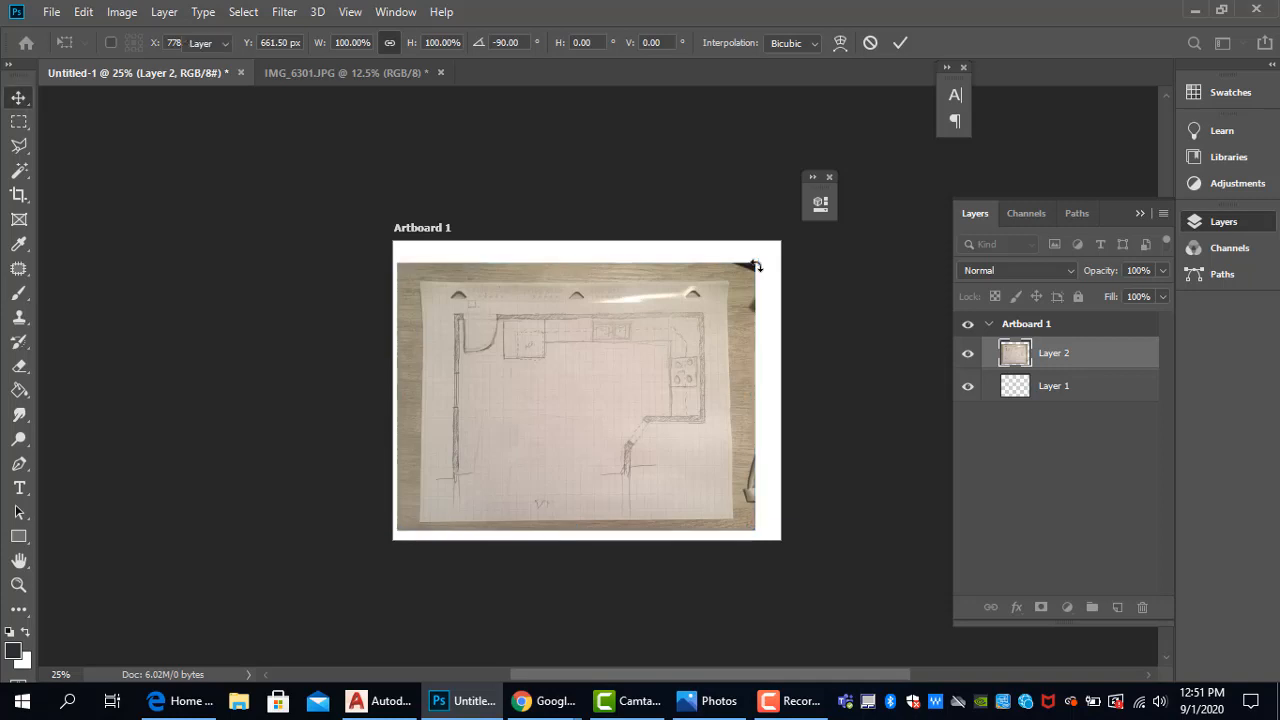
pyautogui.press('Return')
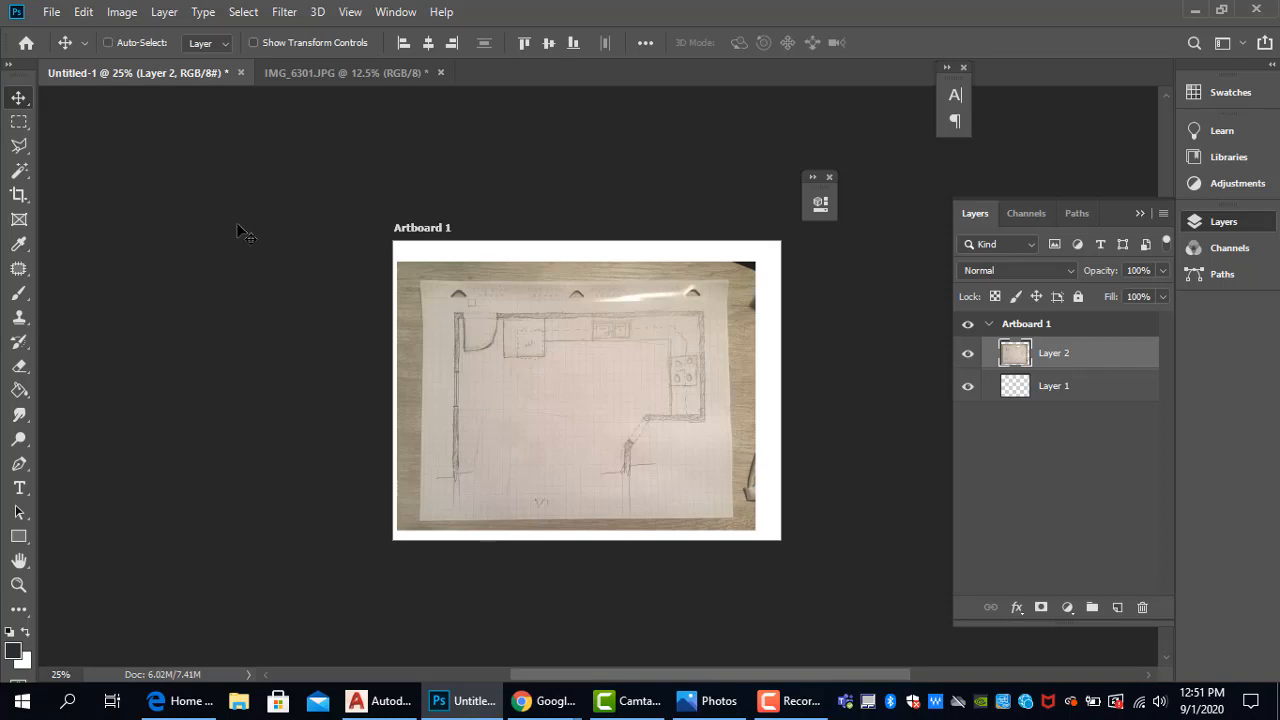
# Scale the rotated sketch layer proportionally to about 125% and position it so the paper fills the artboard.
pyautogui.hotkey('ctrl', 't')
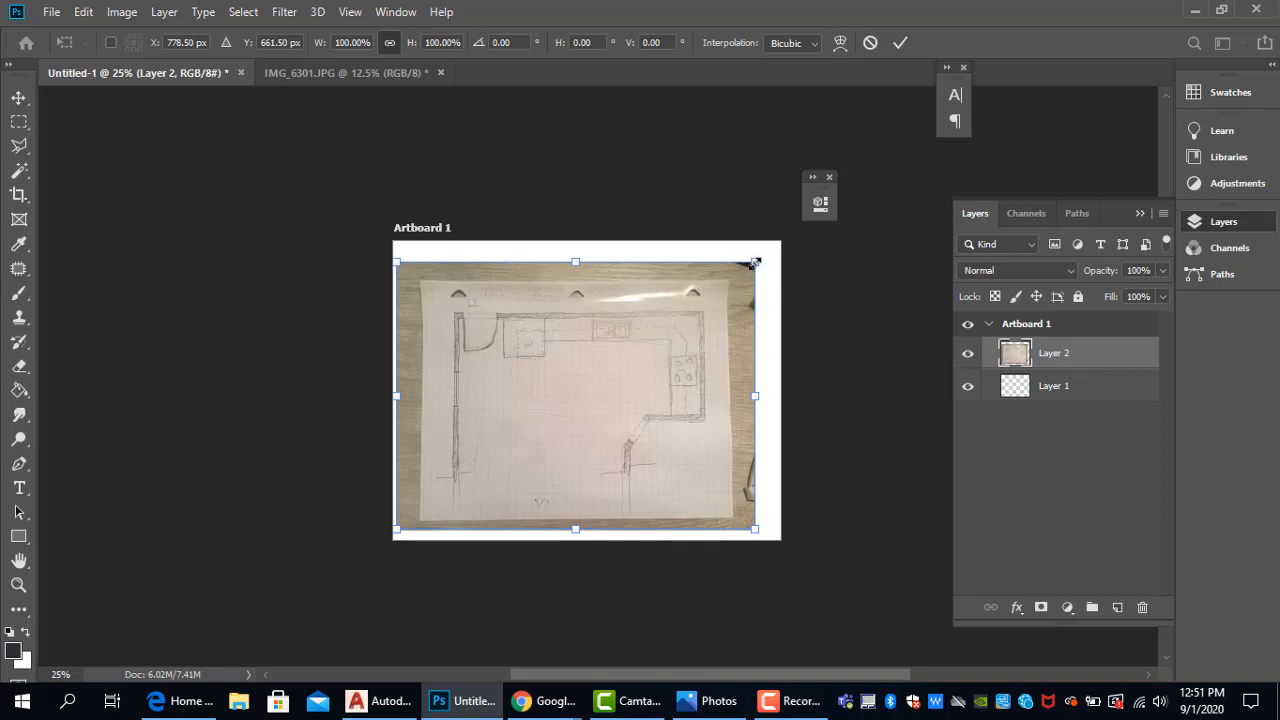
pyautogui.moveTo(755, 263); pyautogui.dragTo(804, 233)
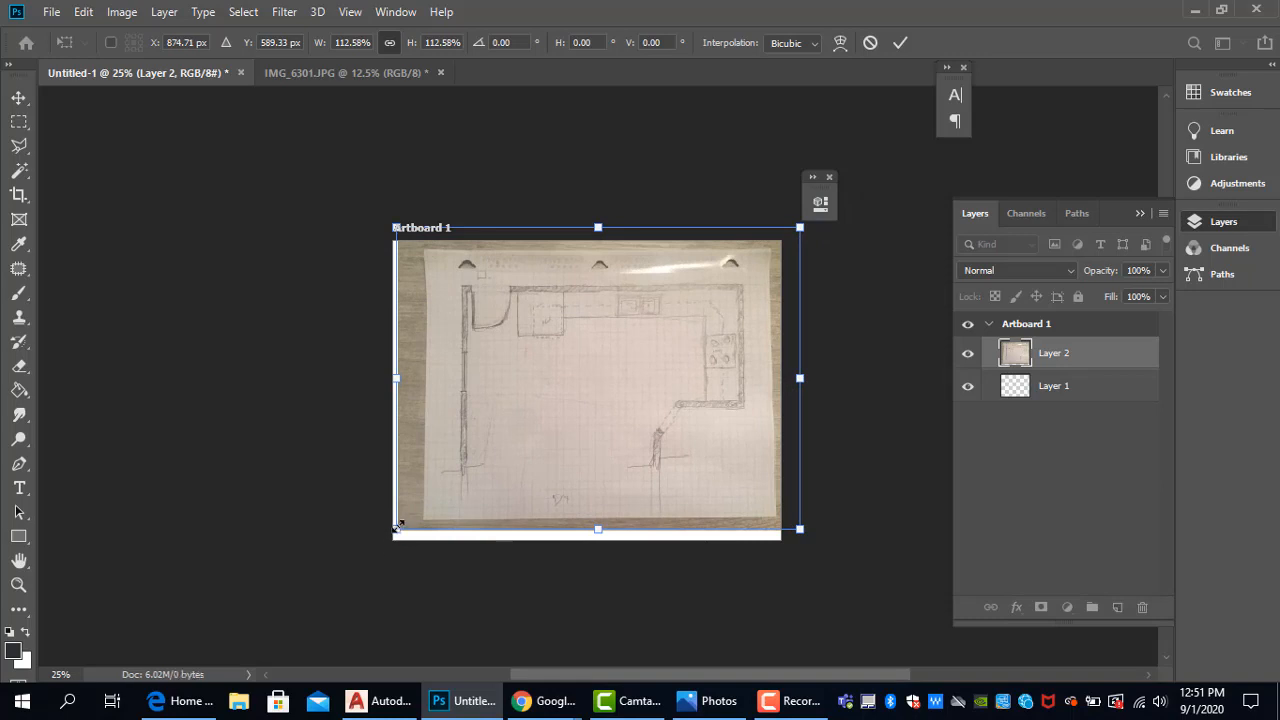
pyautogui.moveTo(397, 525); pyautogui.dragTo(377, 543)
pyautogui.moveTo(503, 439); pyautogui.dragTo(498, 435)
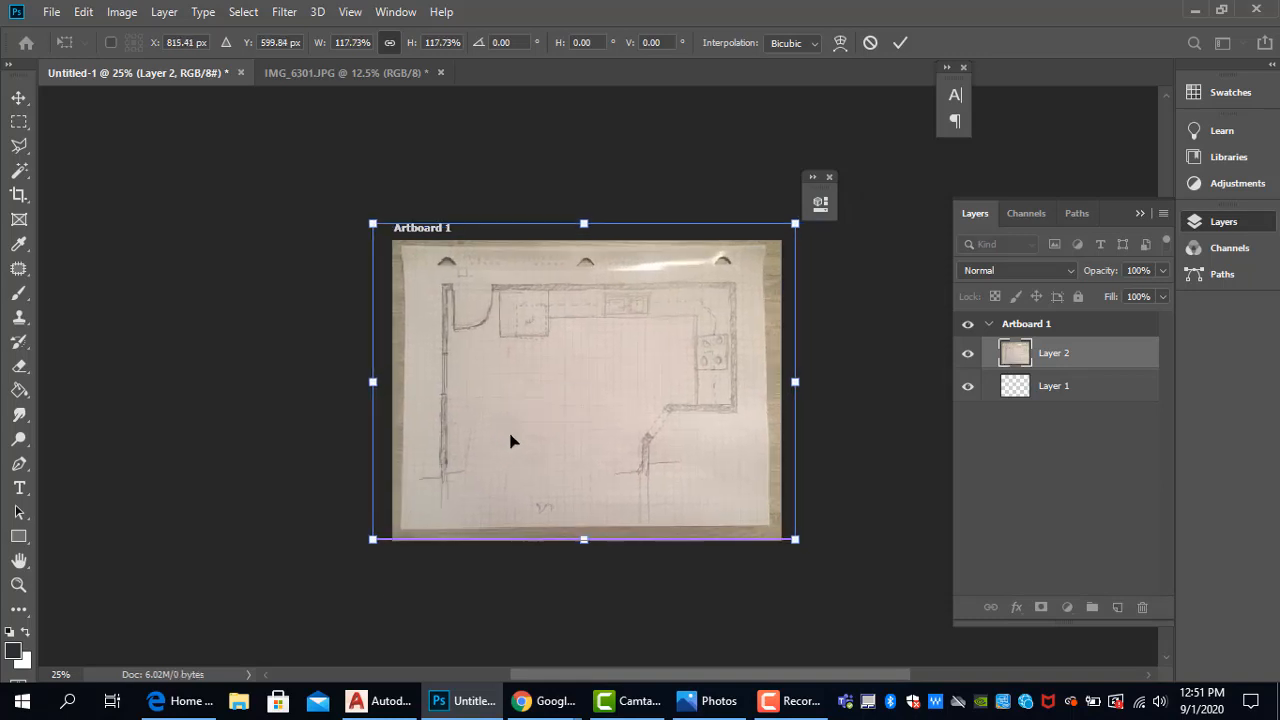
pyautogui.moveTo(794, 536); pyautogui.dragTo(804, 545)
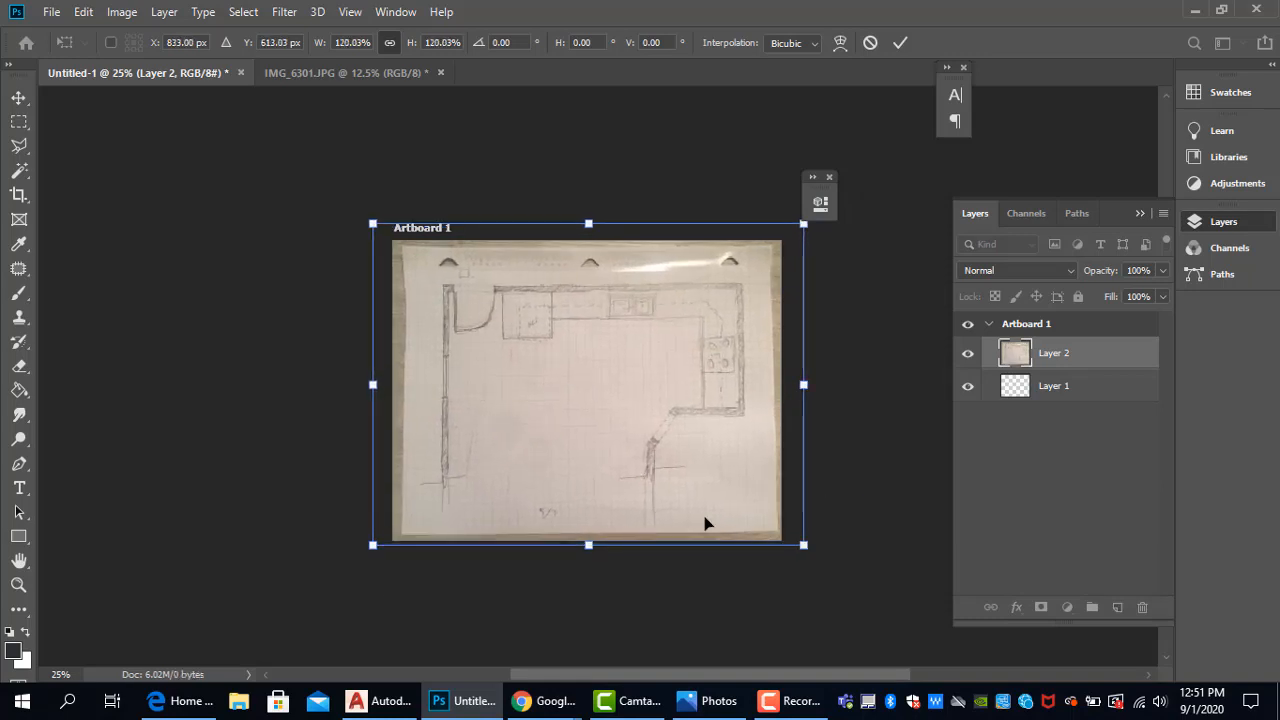
pyautogui.moveTo(656, 497); pyautogui.dragTo(651, 503)
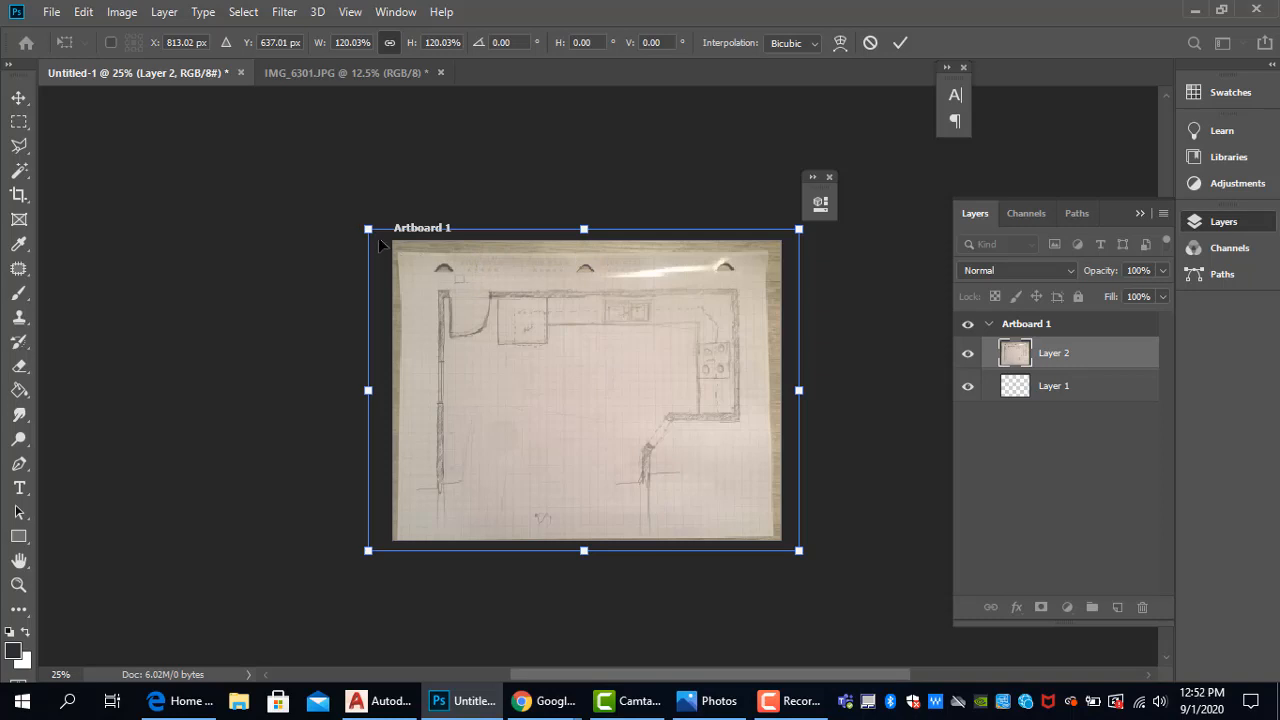
pyautogui.moveTo(367, 229); pyautogui.dragTo(354, 221)
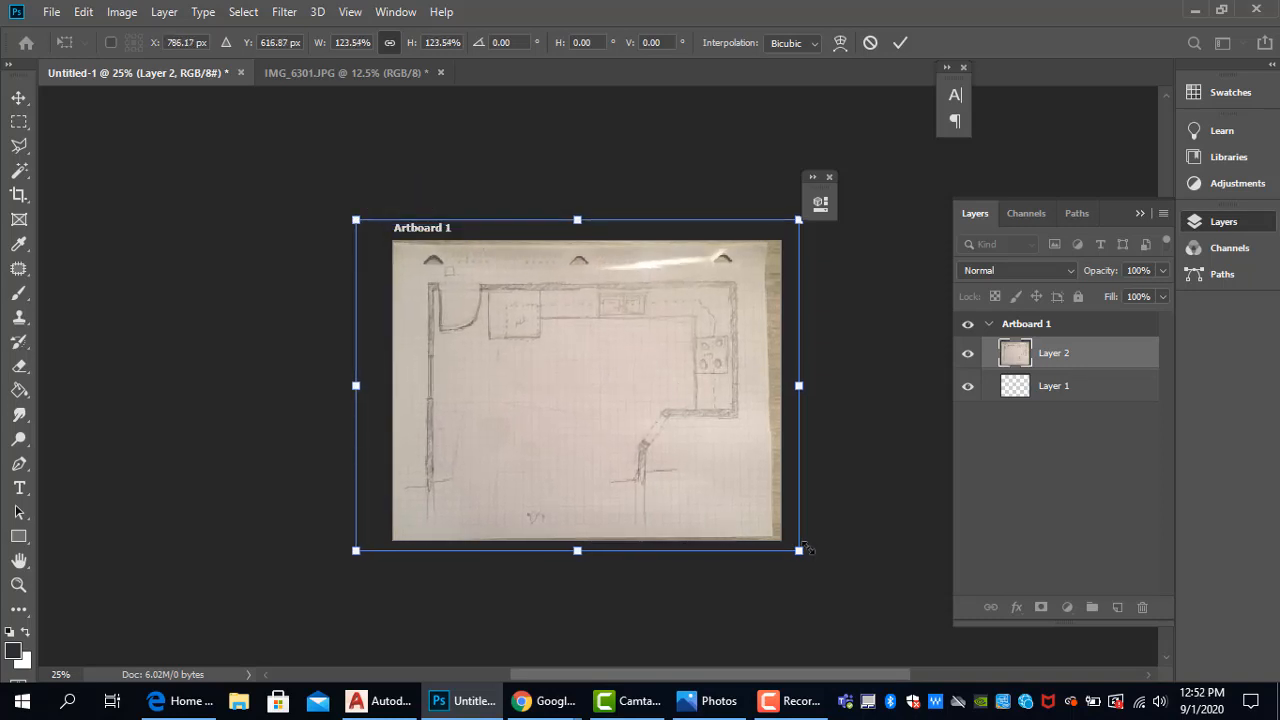
pyautogui.moveTo(799, 550); pyautogui.dragTo(805, 555)
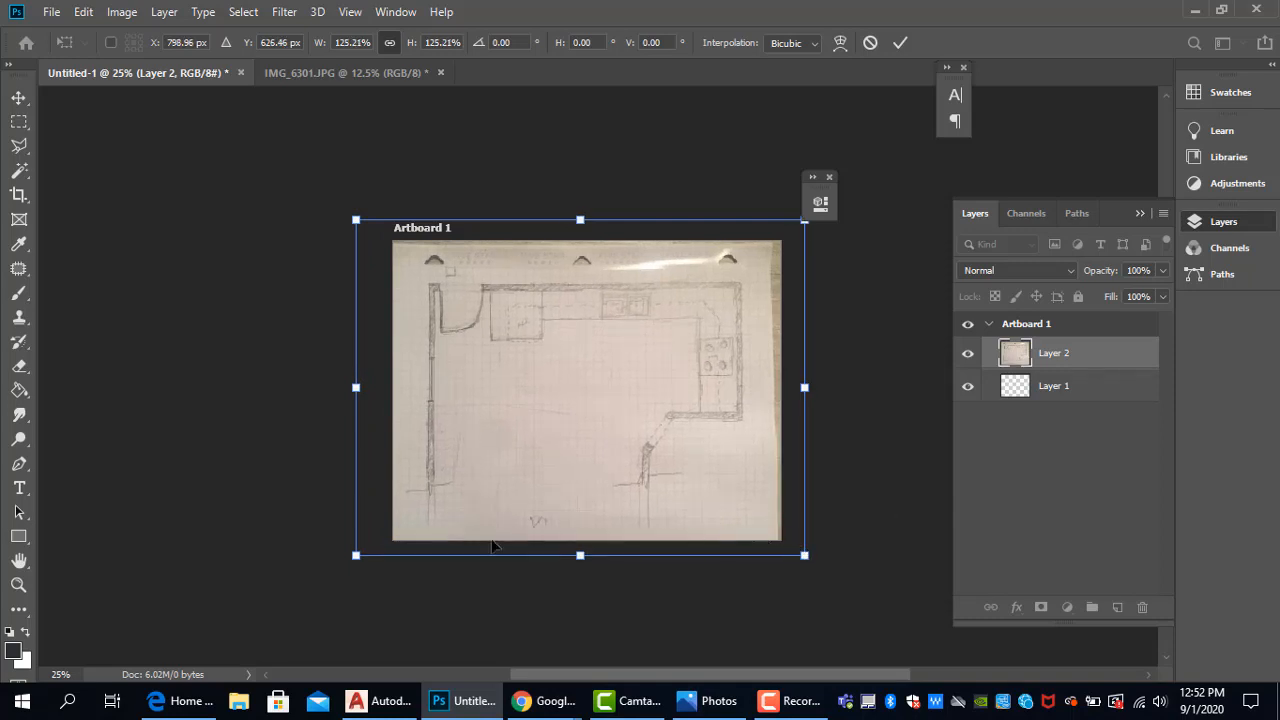
pyautogui.moveTo(356, 556); pyautogui.dragTo(352, 558)
pyautogui.press('Return')
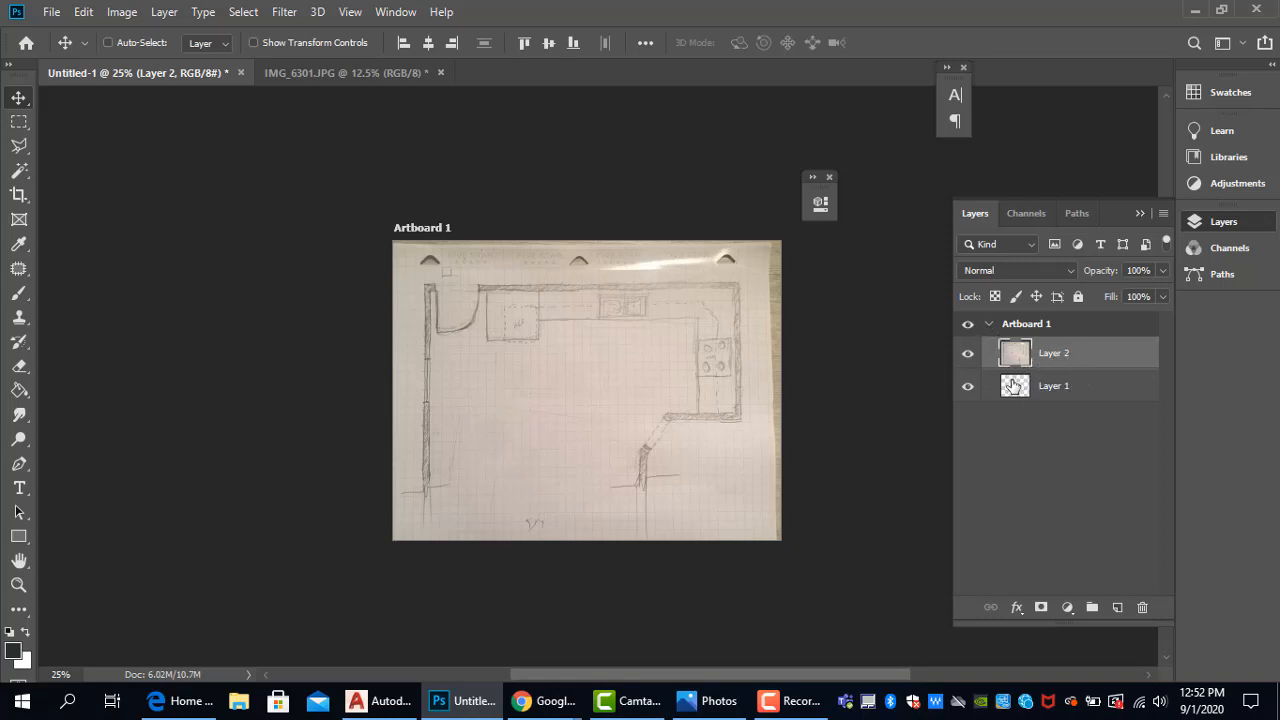
# Hide Layer 2 to view the blank artboard beneath it, and show the layer again.
pyautogui.click(967, 353)
pyautogui.click(968, 389)
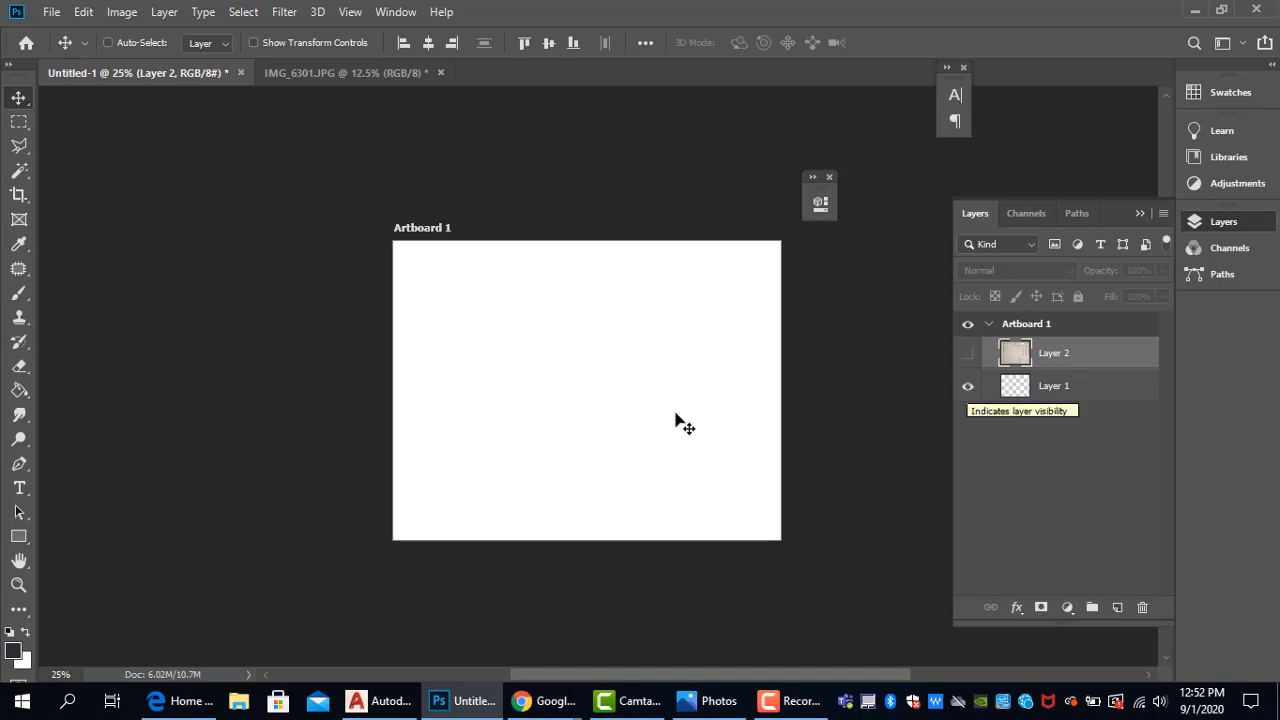
pyautogui.click(967, 353)
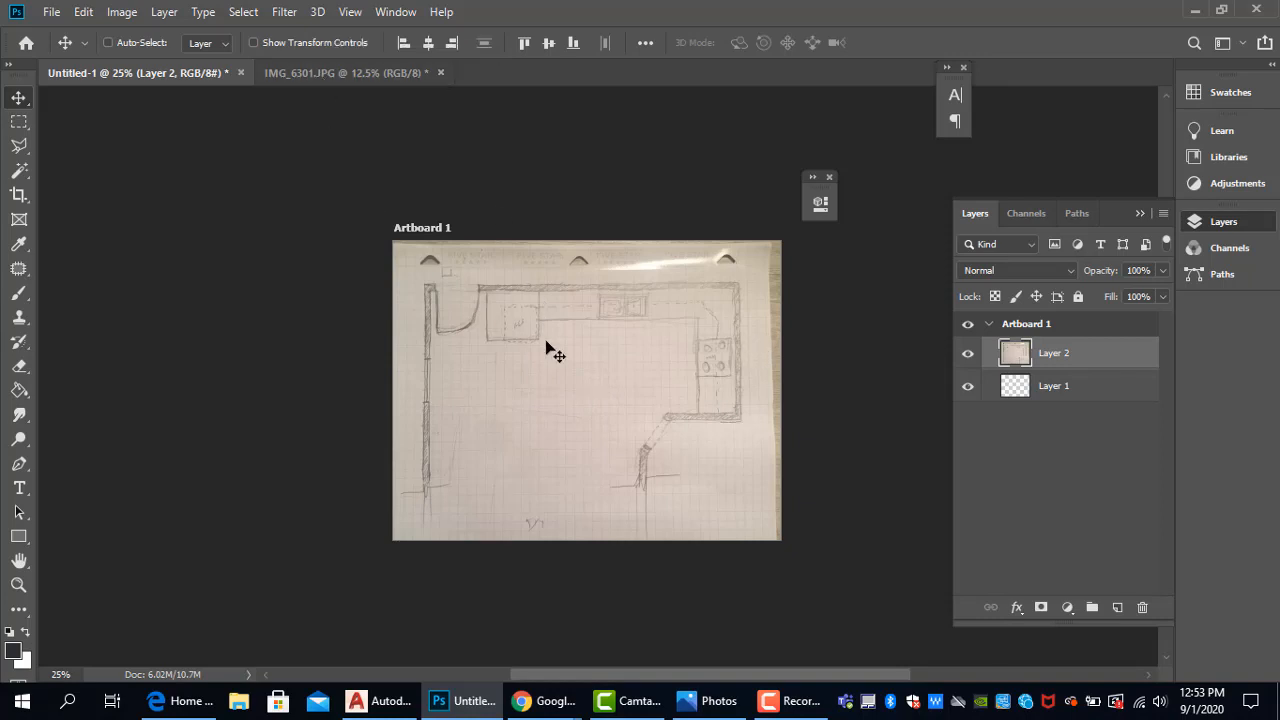
# Delete Layer 2 with the placed sketch from Untitled-1.
pyautogui.click(372, 80)
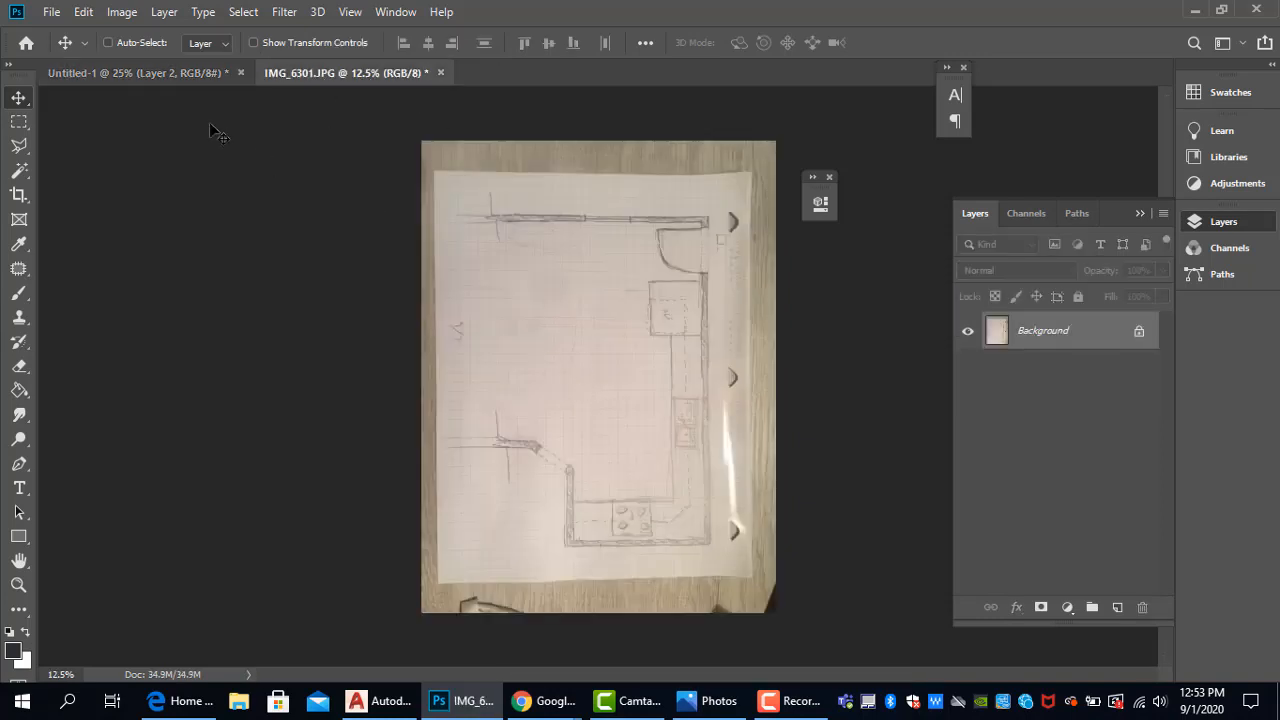
pyautogui.click(170, 78)
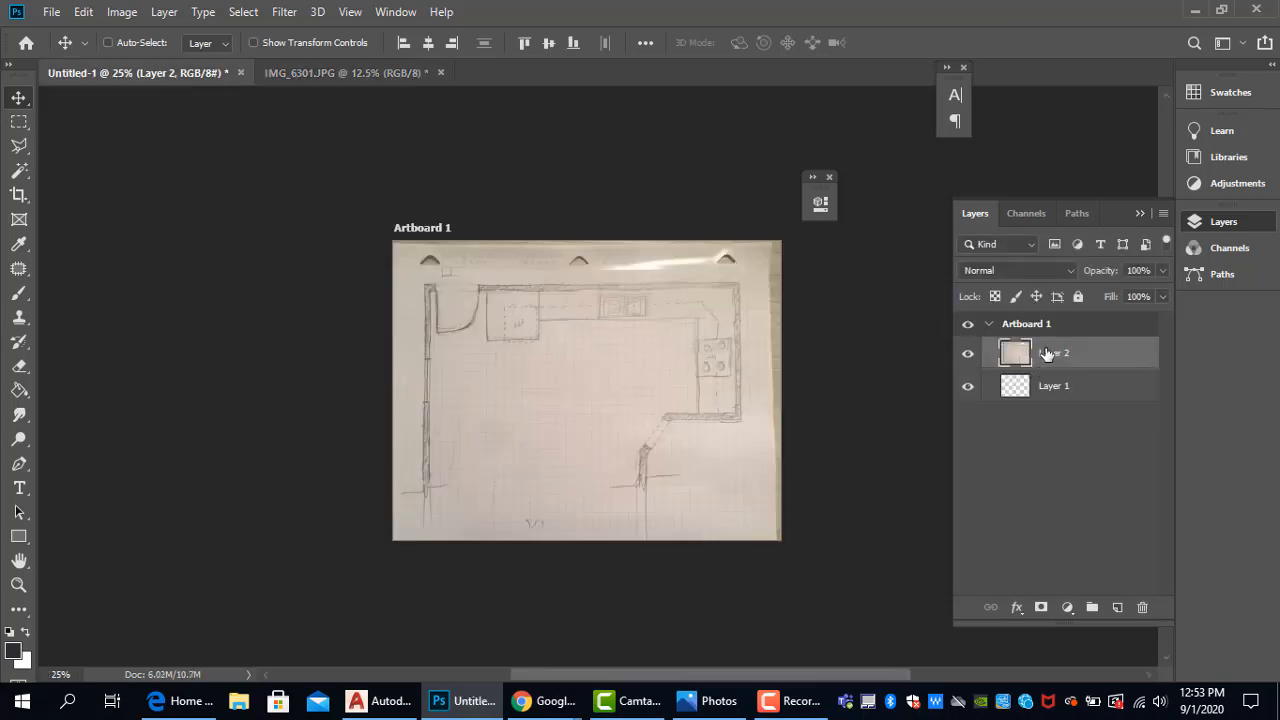
pyautogui.press('Delete')
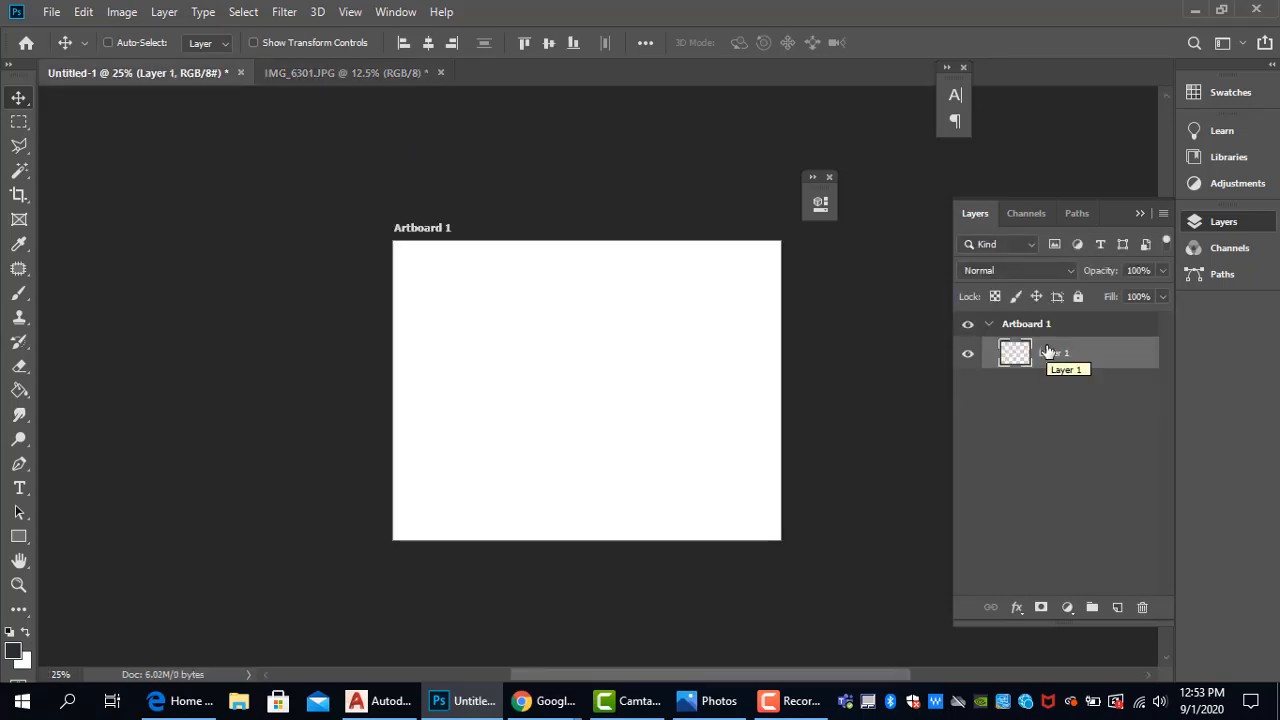
# Select the sheet of paper in IMG_6301.JPG with the Rectangular Marquee tool and cut it out of the photo.
pyautogui.click(363, 78)
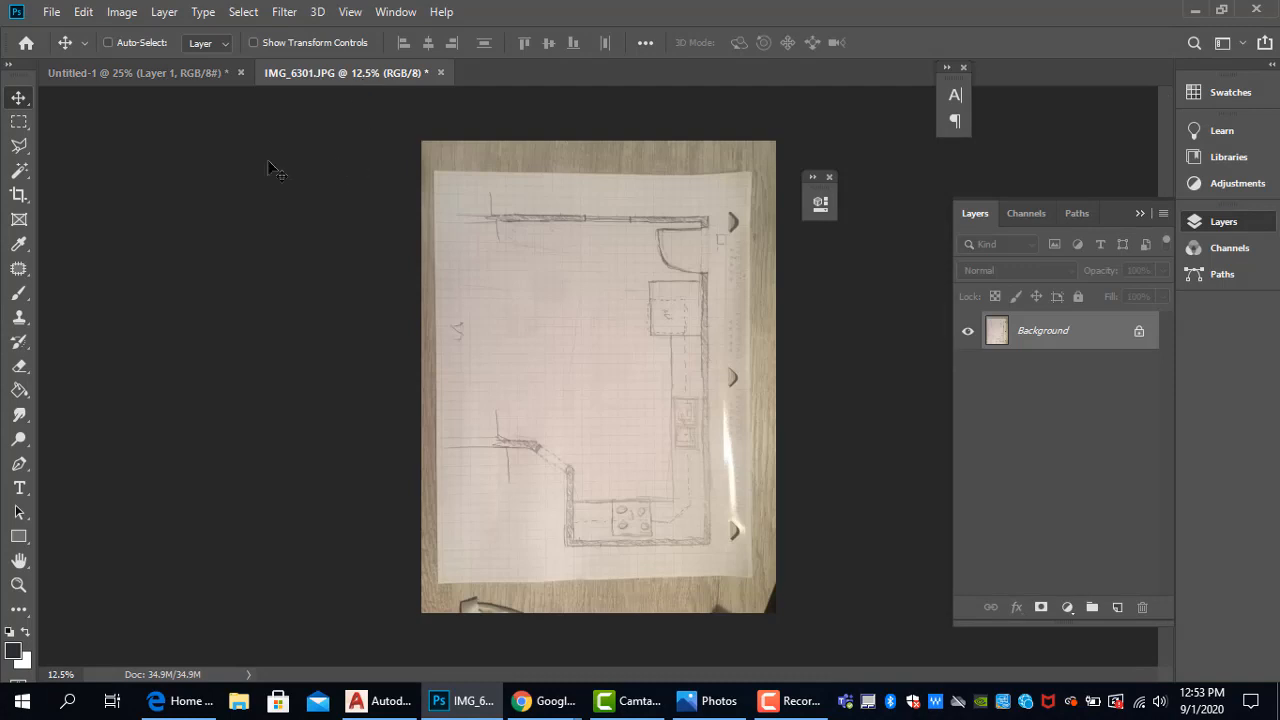
pyautogui.click(19, 121)
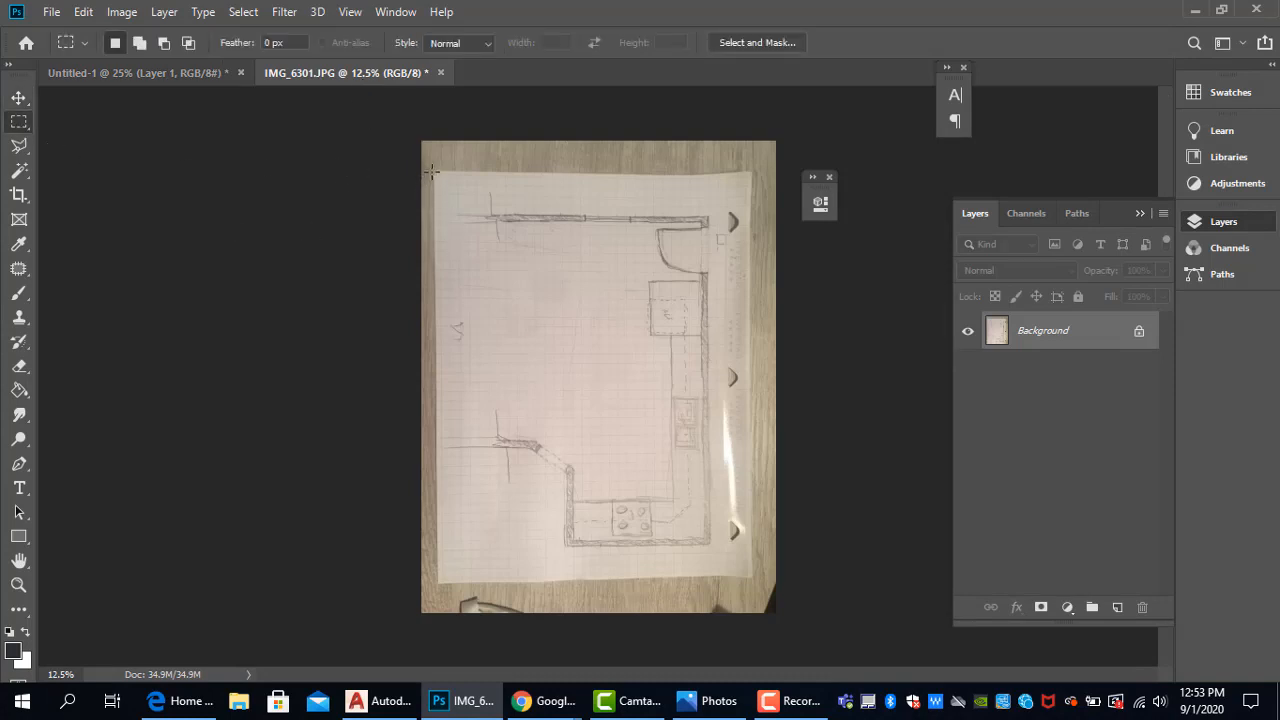
pyautogui.moveTo(432, 163); pyautogui.dragTo(753, 579)
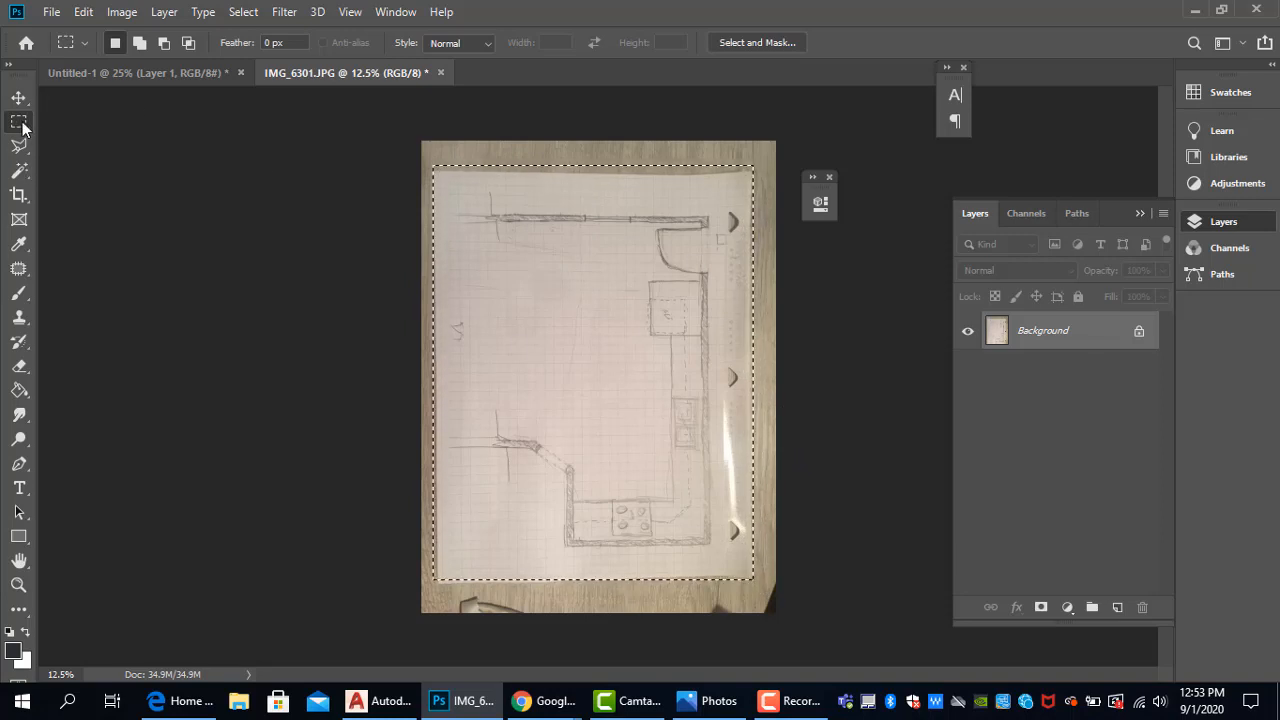
pyautogui.click(86, 14)
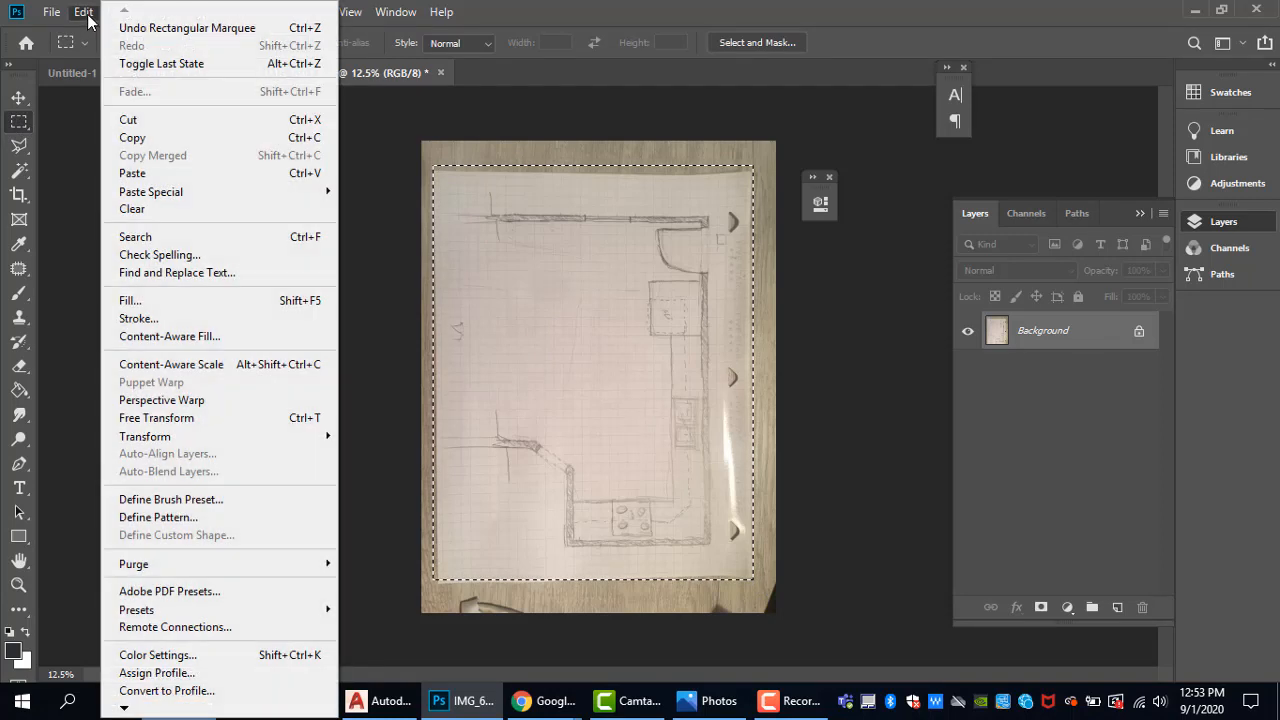
pyautogui.click(130, 122)
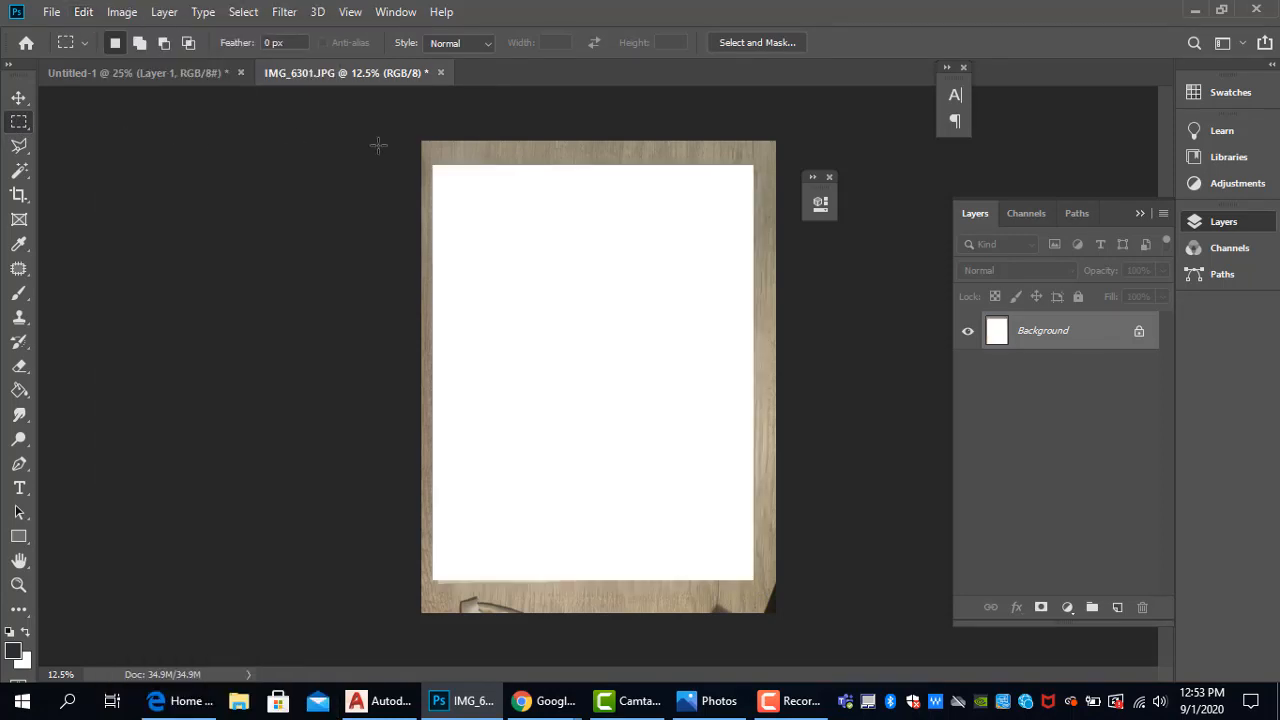
# Paste the cut-out sketch onto the artboard of Untitled-1.
pyautogui.click(115, 72)
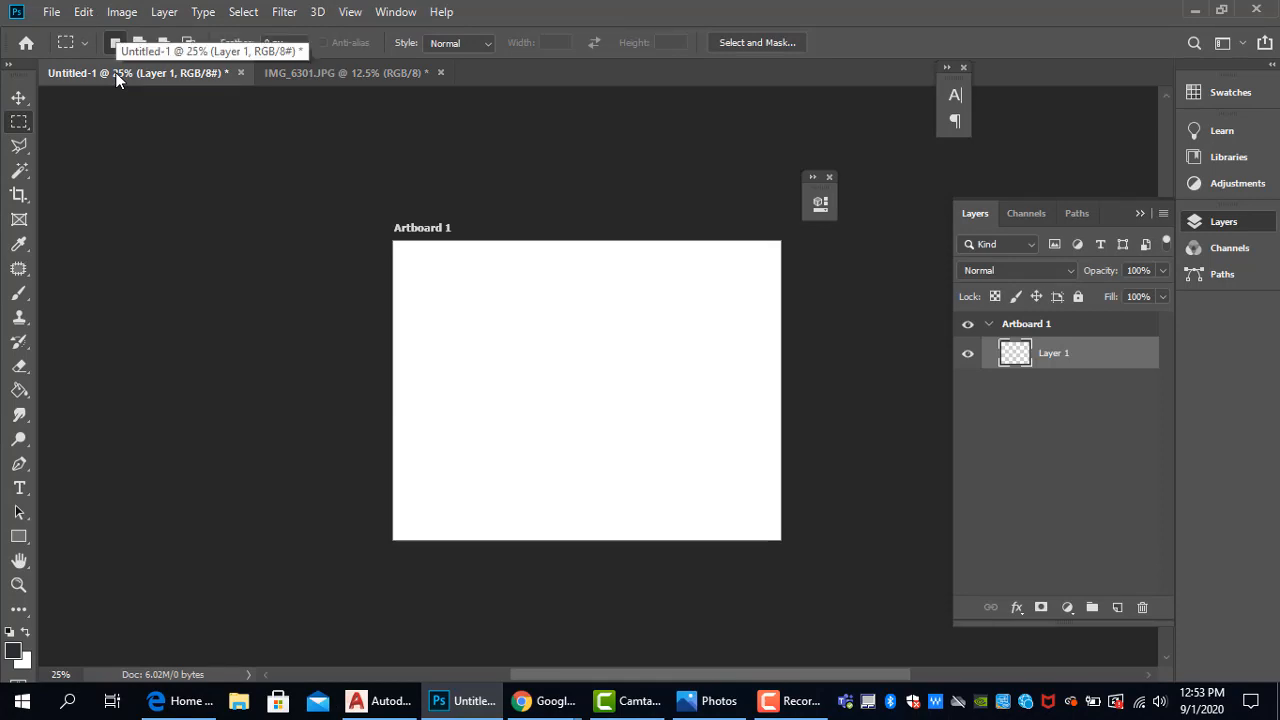
pyautogui.click(83, 12)
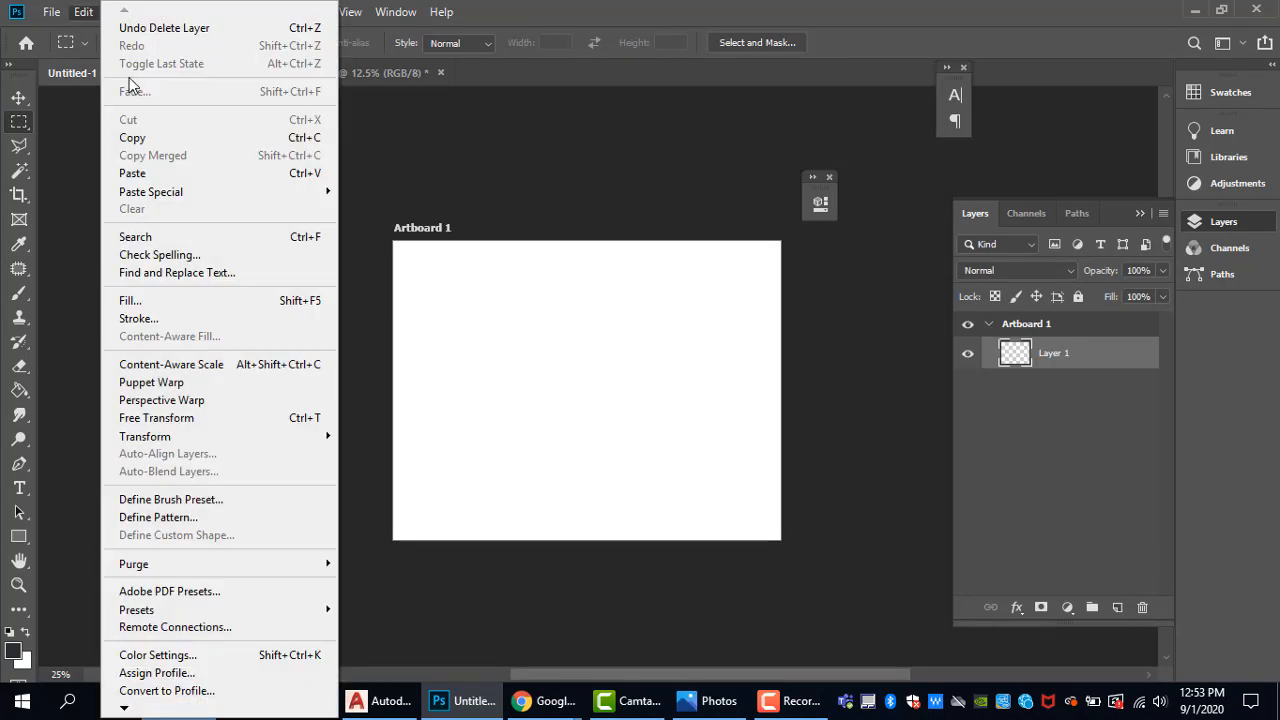
pyautogui.click(166, 174)
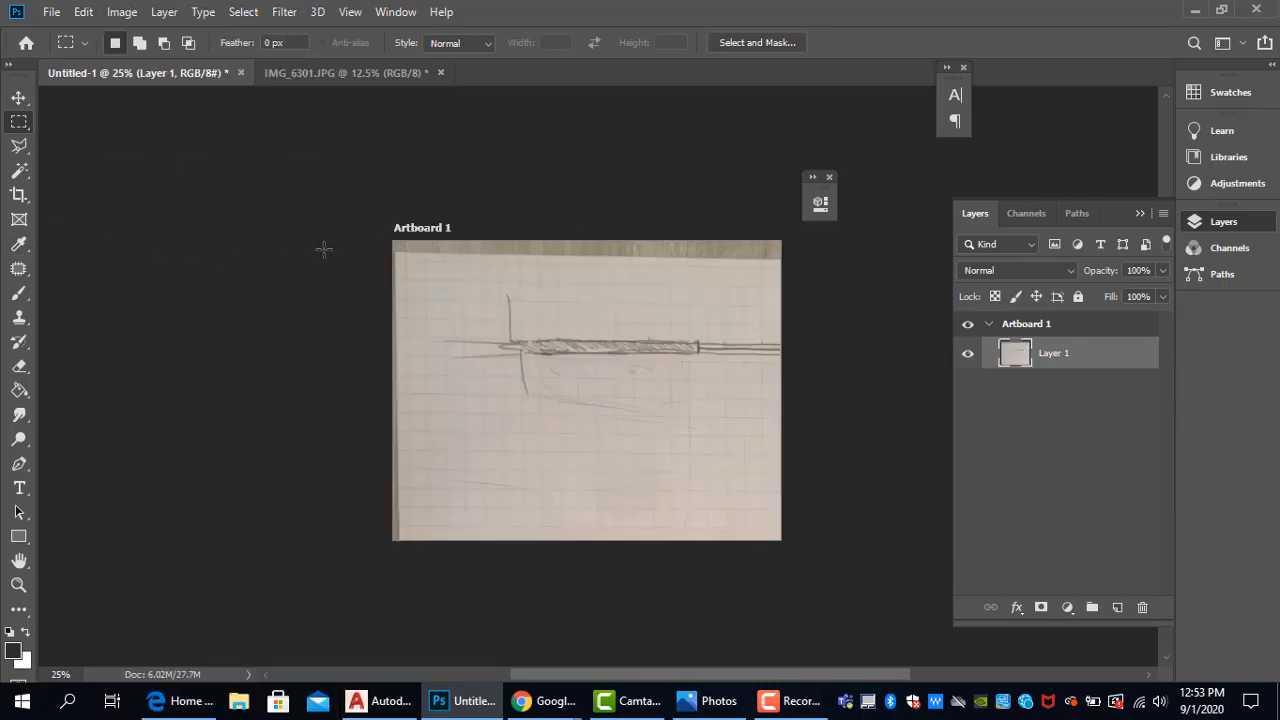
# Scale the pasted sketch proportionally to about 43.5% and align its upper edge with the top of the artboard.
pyautogui.hscroll(1, 449, 322)
pyautogui.hscroll(2, 449, 322)
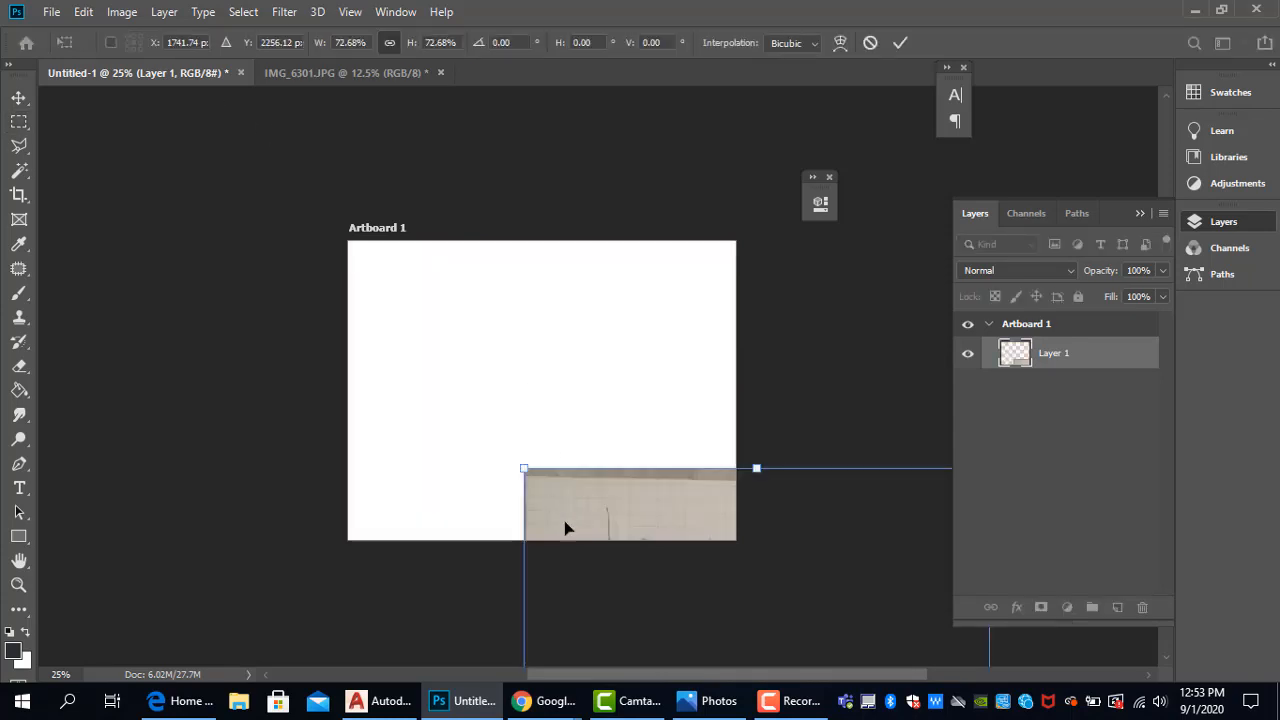
pyautogui.moveTo(575, 513); pyautogui.dragTo(341, 199)
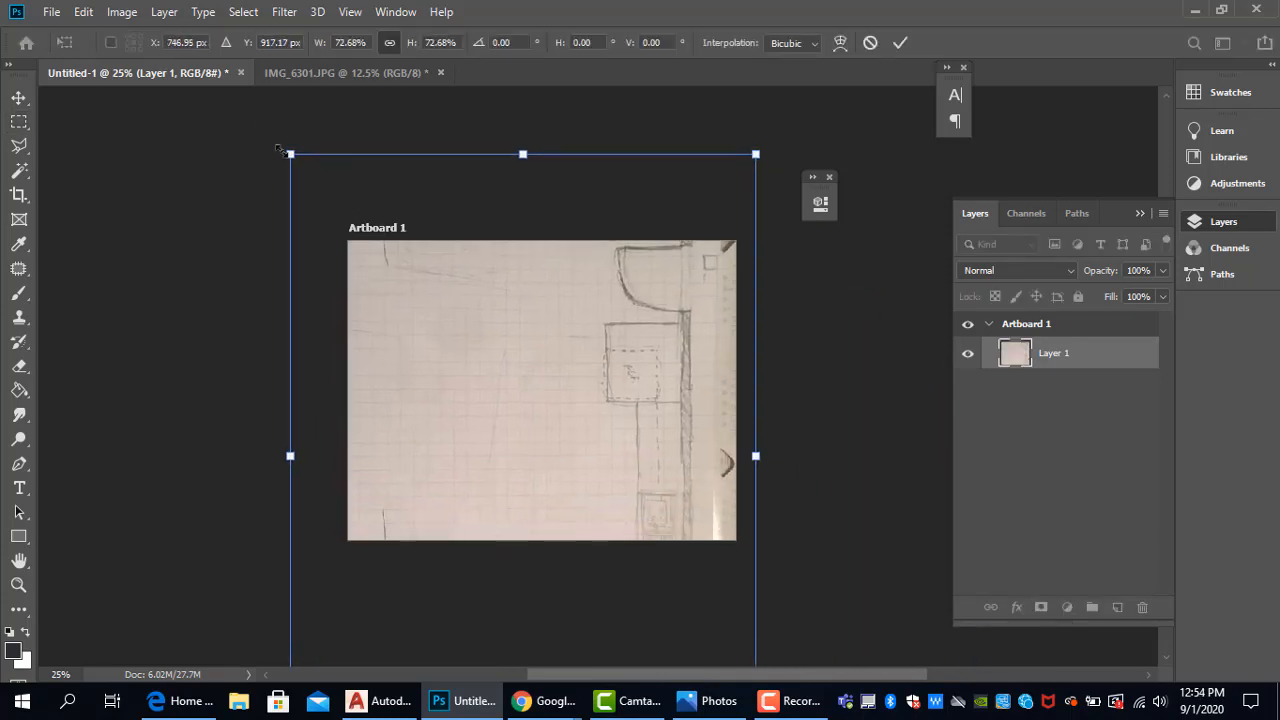
pyautogui.moveTo(289, 154); pyautogui.dragTo(305, 178)
pyautogui.moveTo(481, 372); pyautogui.dragTo(430, 270)
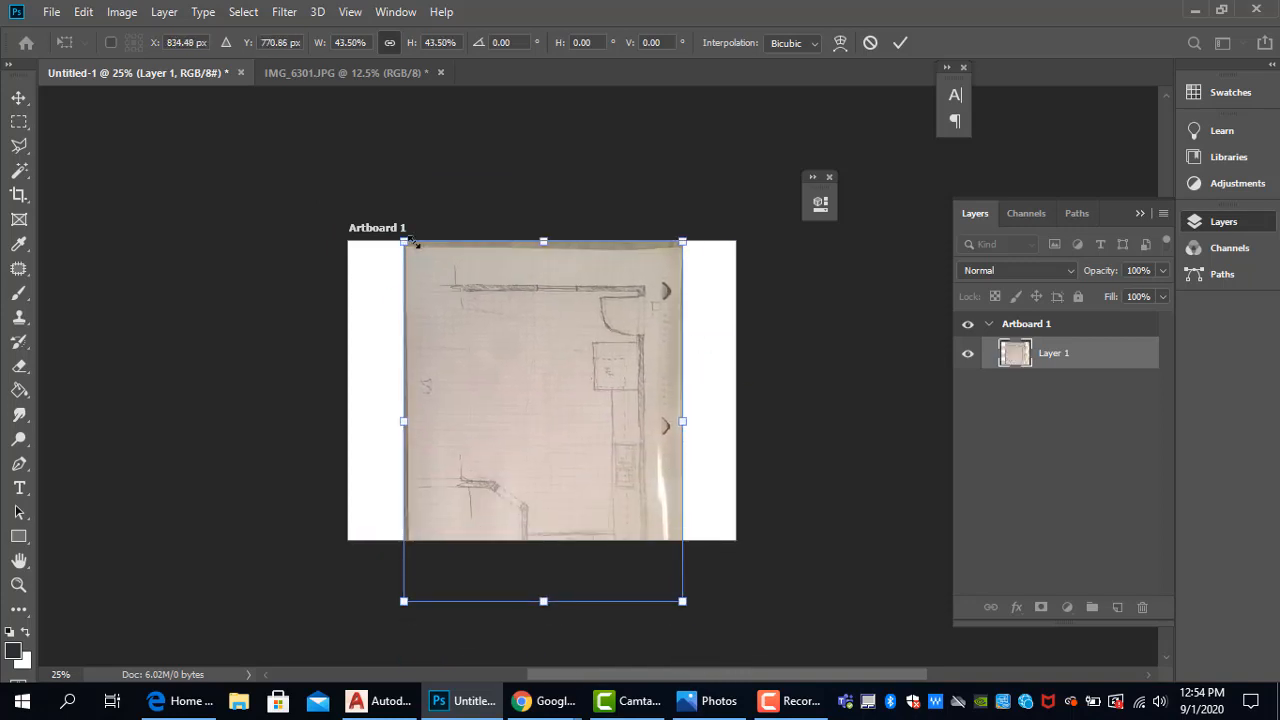
# Rotate the pasted sketch by -90° and enlarge it proportionally until it covers the whole artboard.
pyautogui.moveTo(697, 228); pyautogui.dragTo(304, 192)
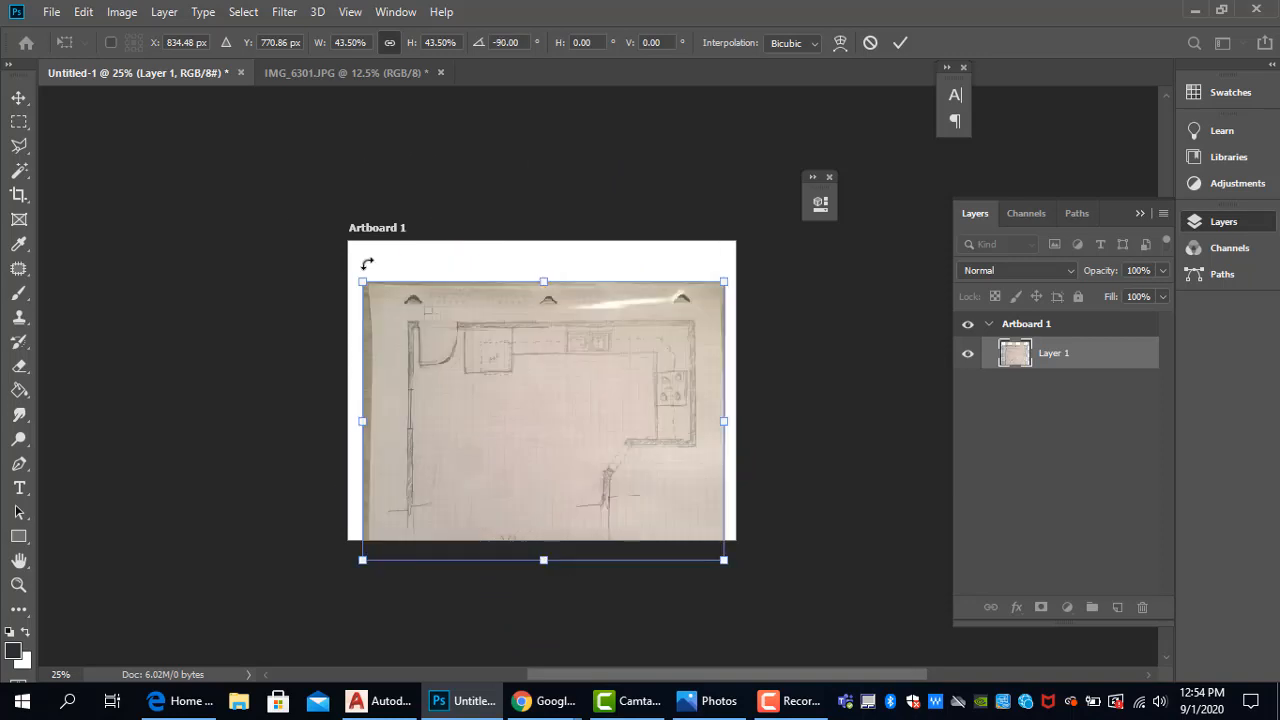
pyautogui.moveTo(363, 281); pyautogui.dragTo(325, 252)
pyautogui.moveTo(724, 252); pyautogui.dragTo(752, 231)
pyautogui.press('Return')
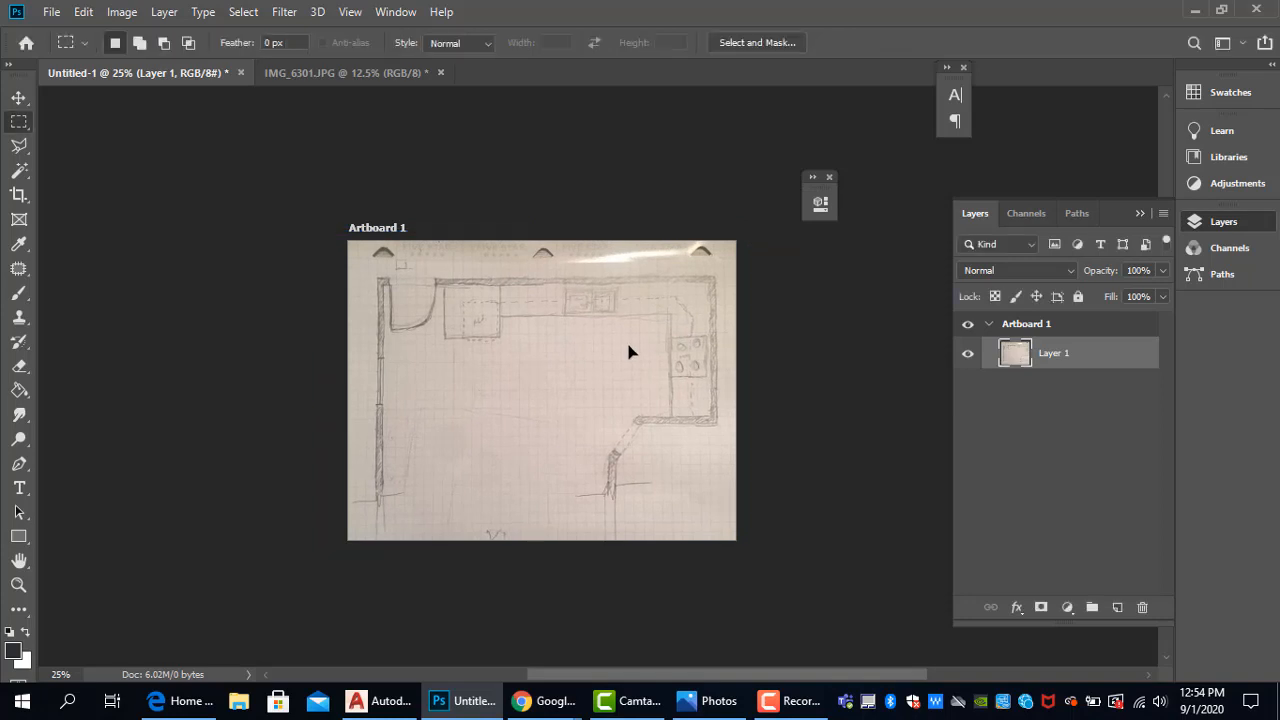